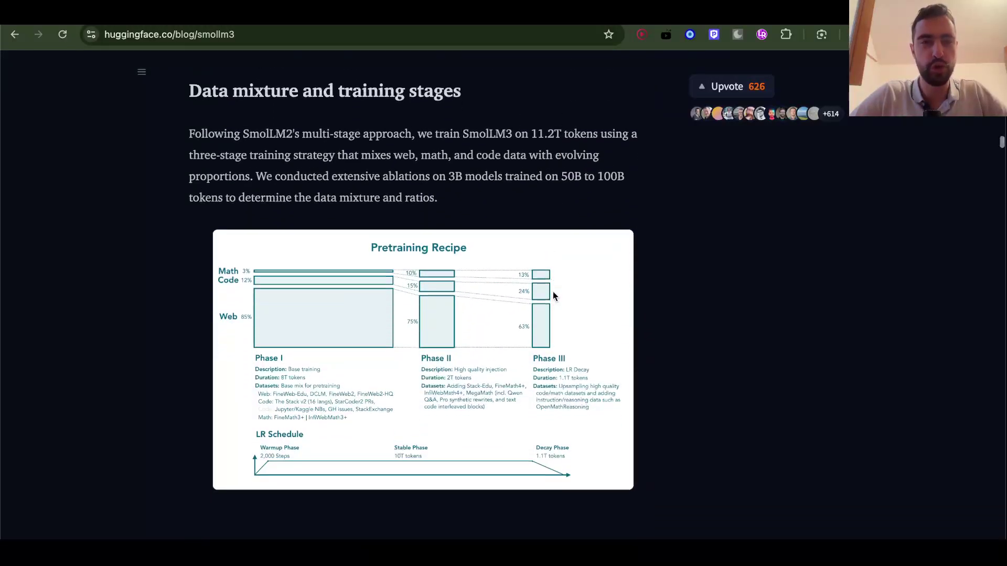
- Skim down through the SmolLM3 post on the Hugging Face blog
scroll(553, 296, down, 4)
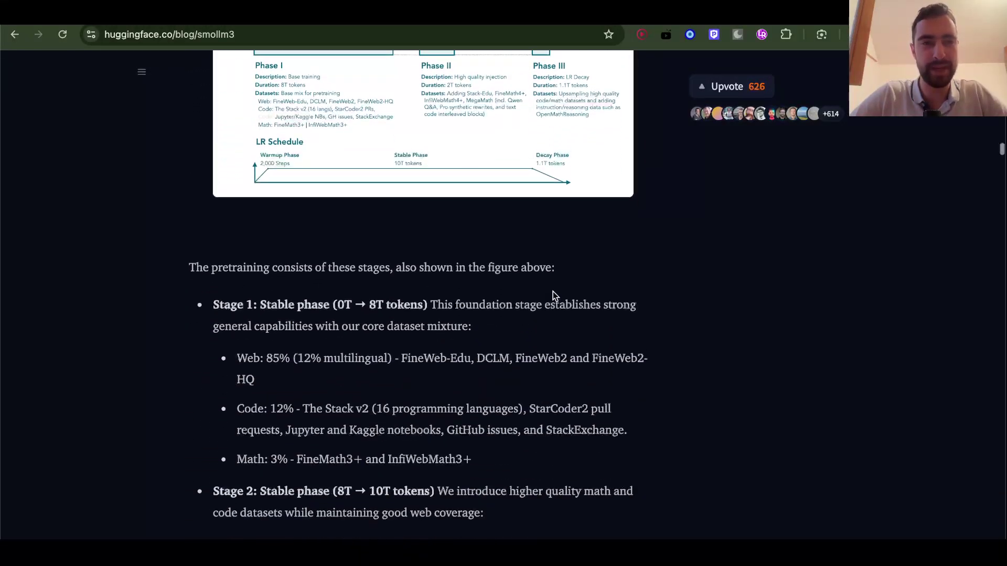
scroll(555, 296, down, 15)
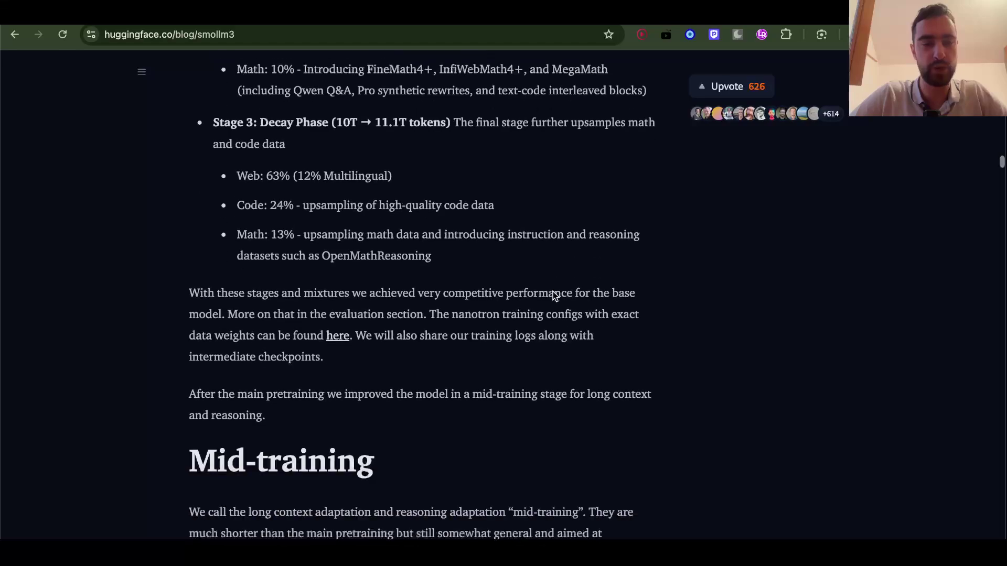
scroll(554, 296, down, 4)
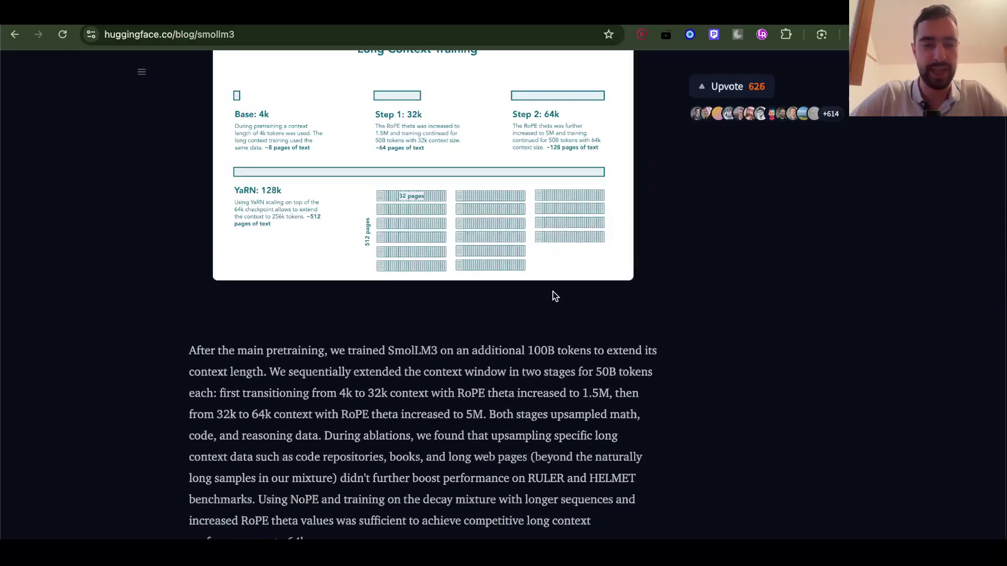
scroll(553, 293, down, 1)
scroll(442, 268, down, 9)
scroll(442, 267, down, 20)
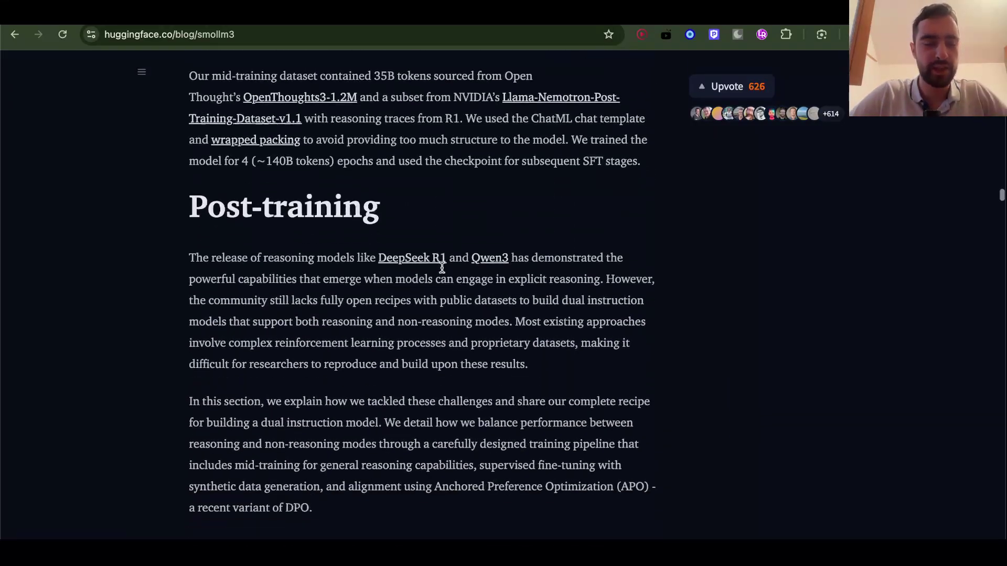
scroll(442, 272, down, 1)
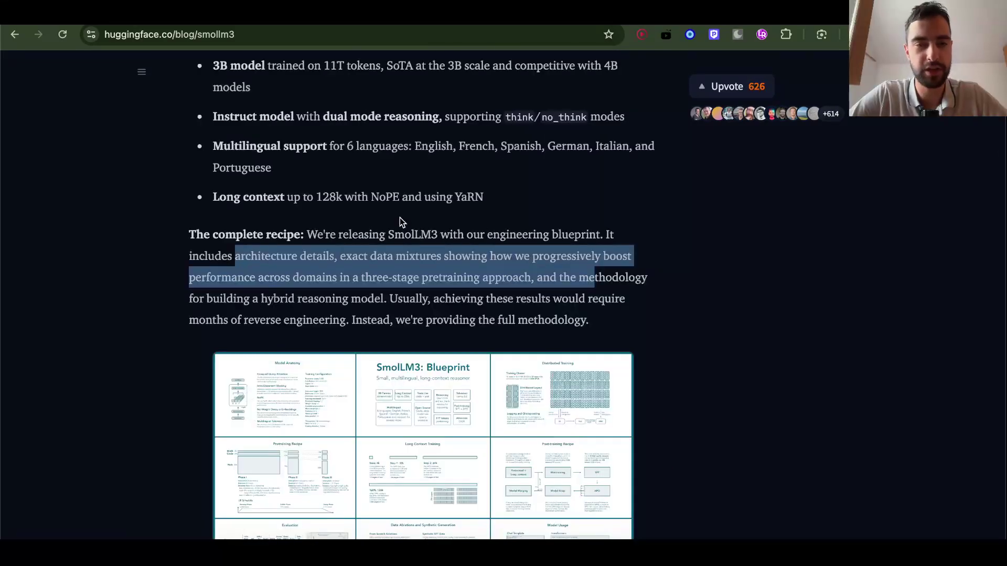
scroll(399, 222, down, 5)
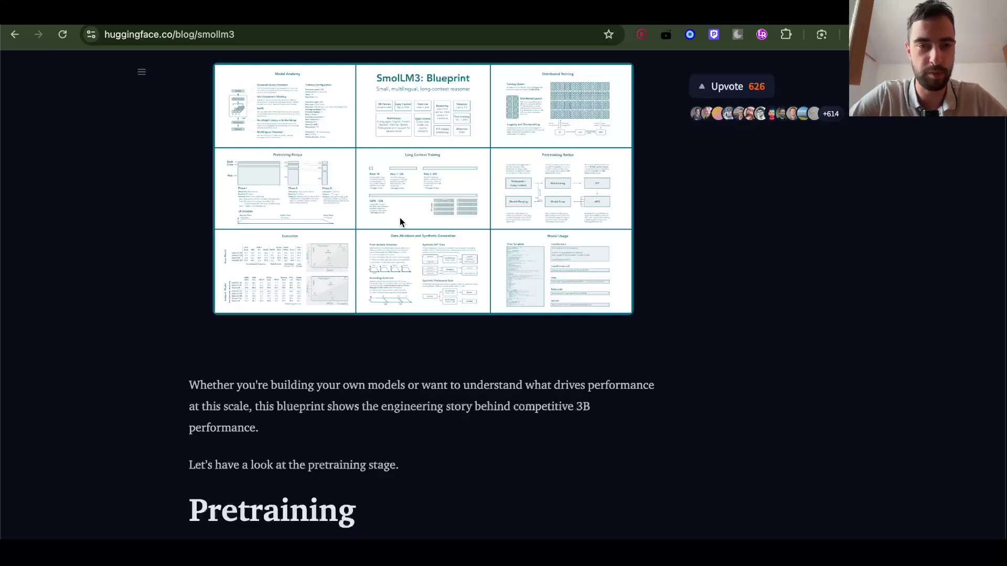
scroll(400, 222, down, 7)
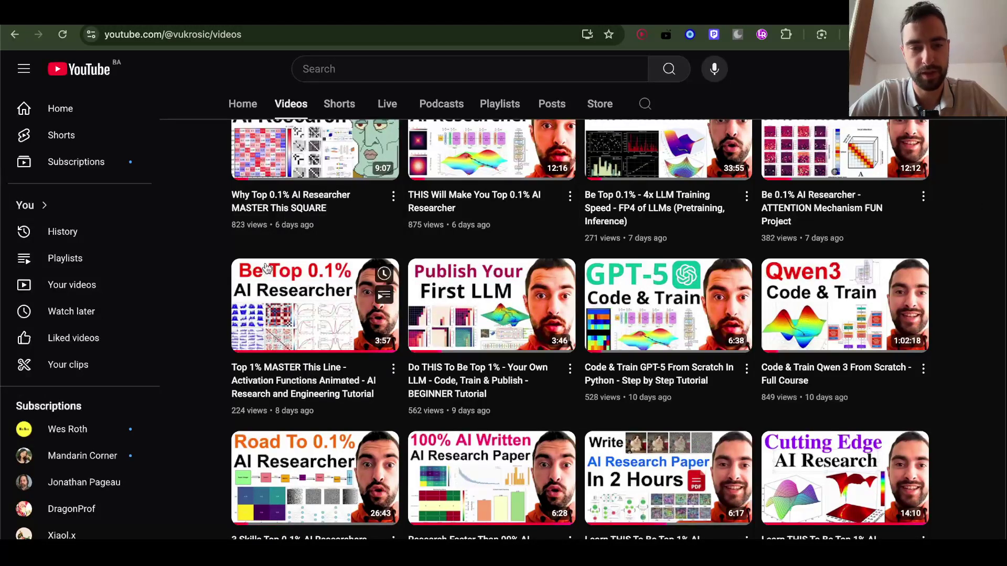
- Settle on the Pretraining architecture paragraphs covering GQA, NoPE and intra-document masking
mouse_move(491, 302)
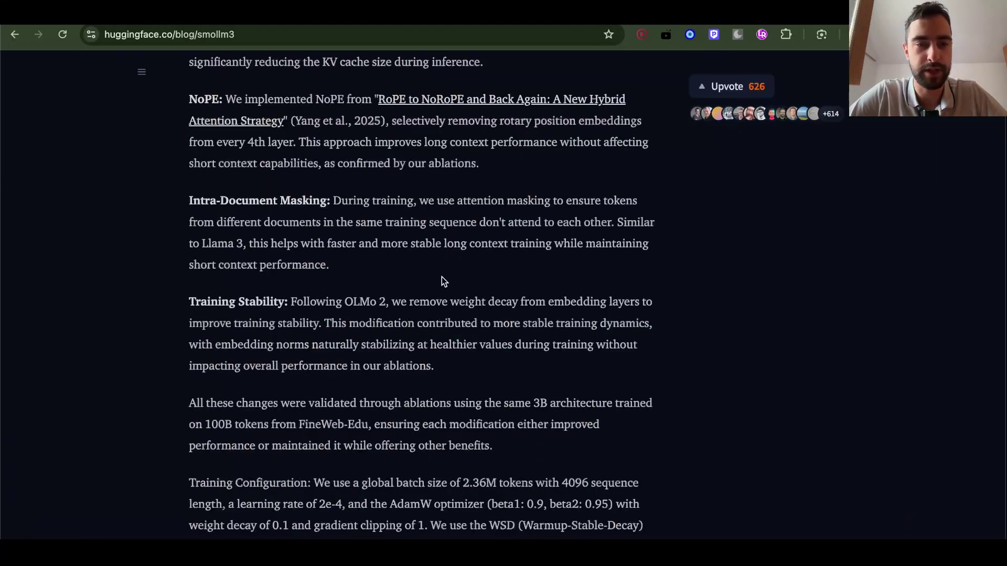
scroll(441, 277, up, 15)
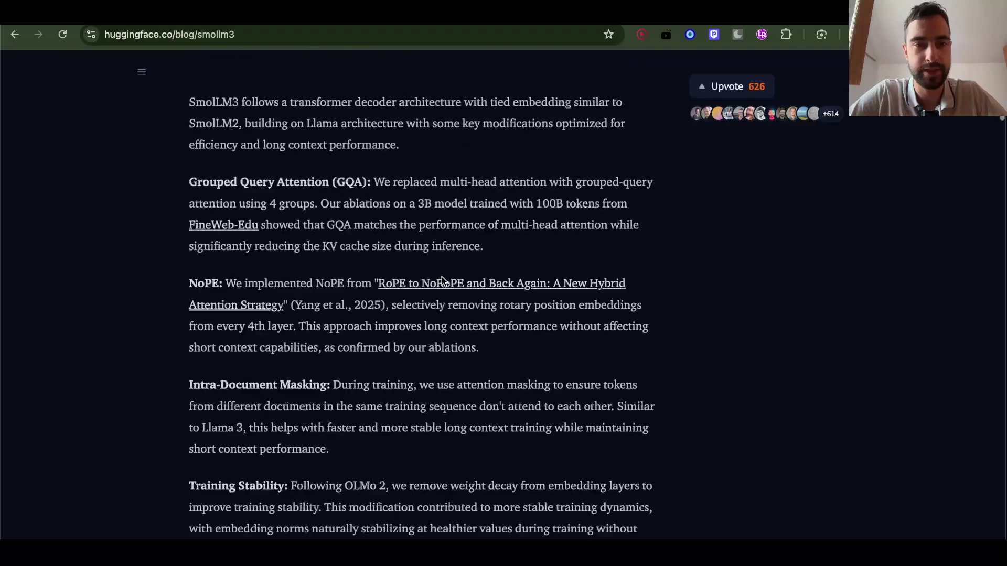
scroll(442, 276, down, 13)
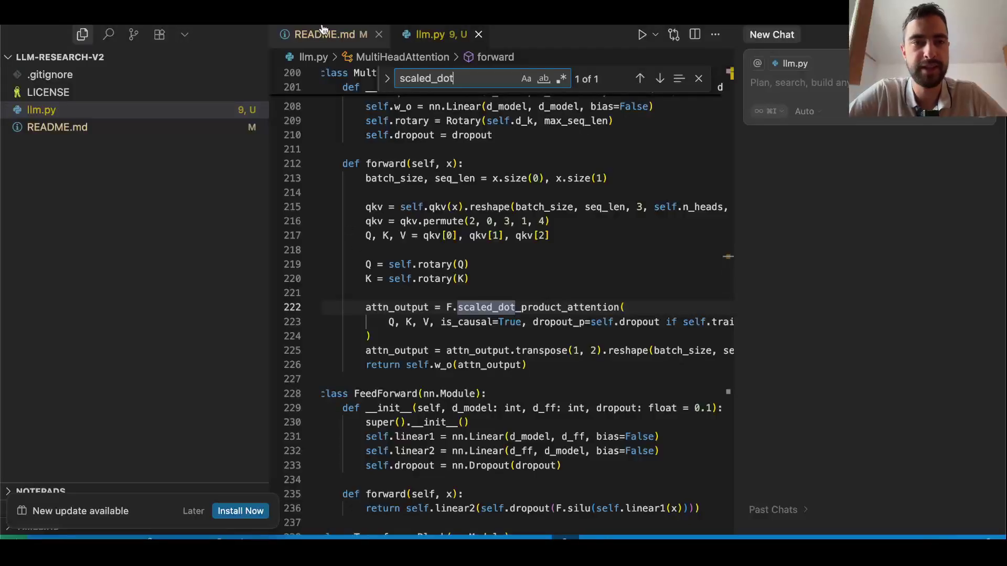
- Mark the README's Group Query Attention question and inspect the is_causal argument in llm.py
click(323, 33)
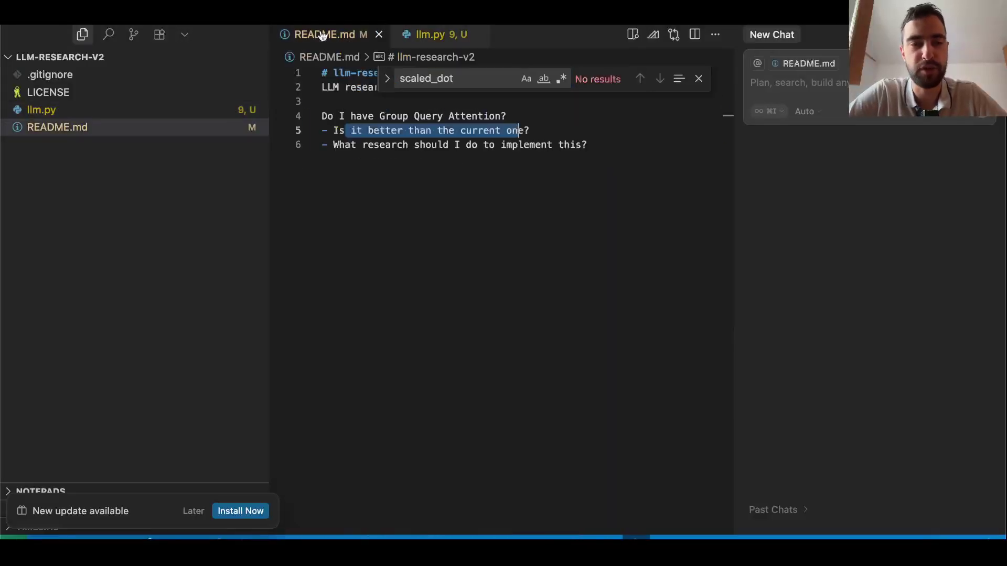
click(431, 145)
drag(379, 115, 506, 116)
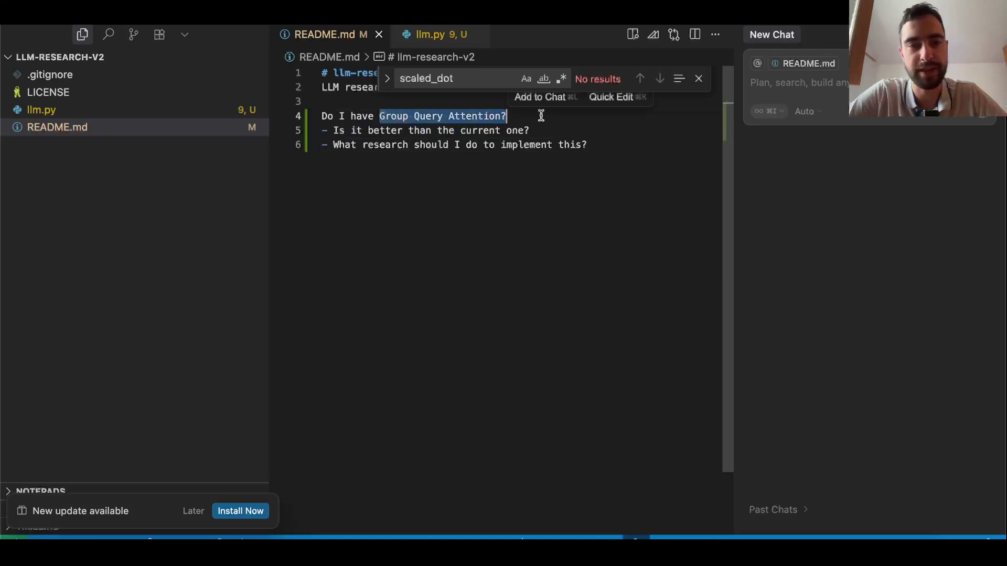
click(427, 34)
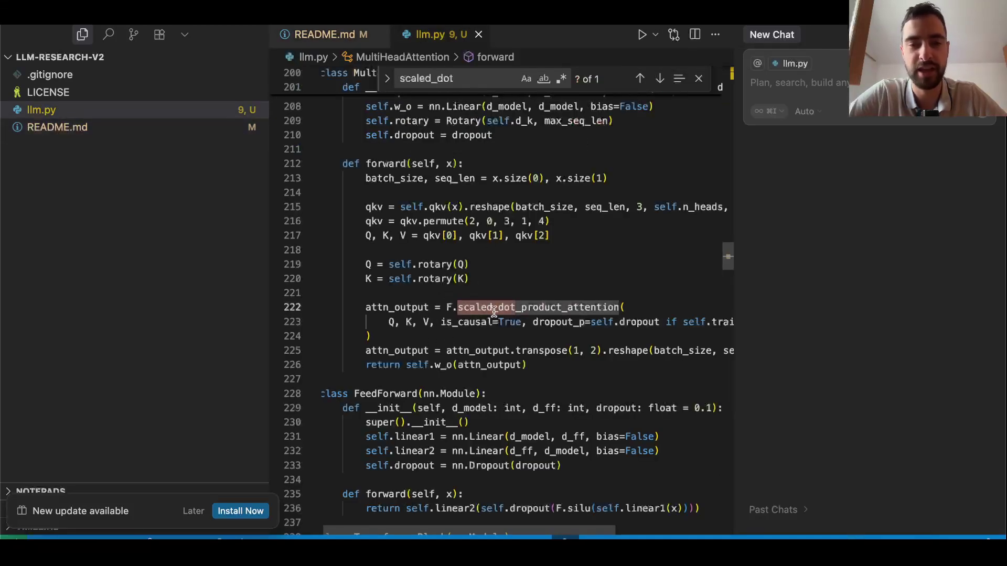
click(489, 321)
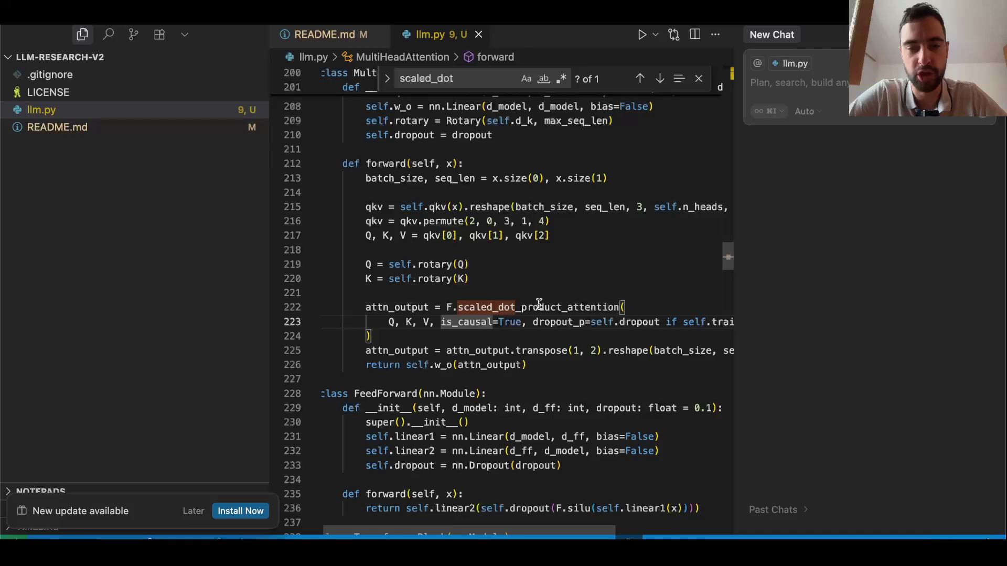
scroll(561, 310, right, 8)
scroll(565, 309, left, 8)
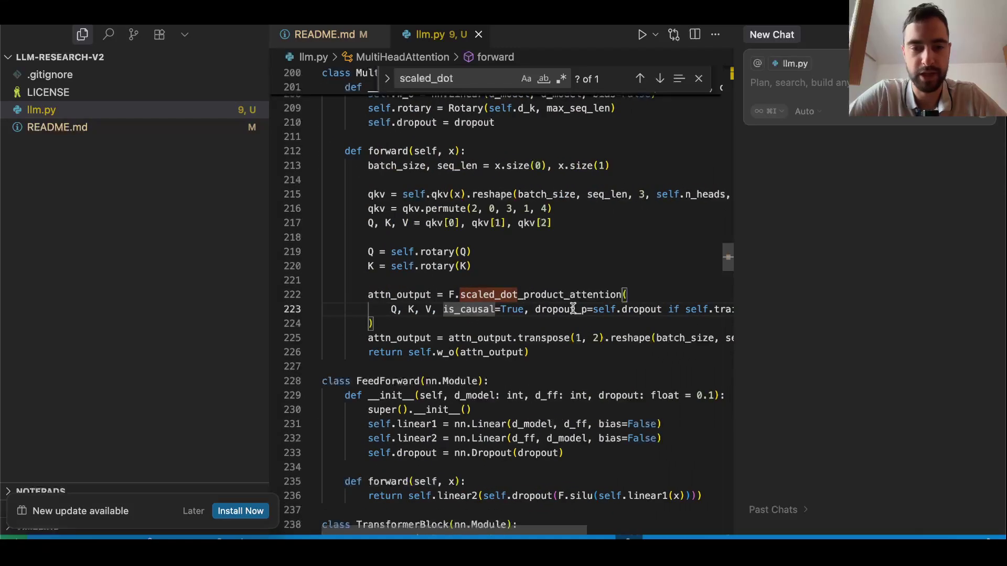
- Reread the GQA follow-up questions, then recheck the scaled_dot_product_attention call on line 222
click(340, 35)
drag(355, 129, 537, 128)
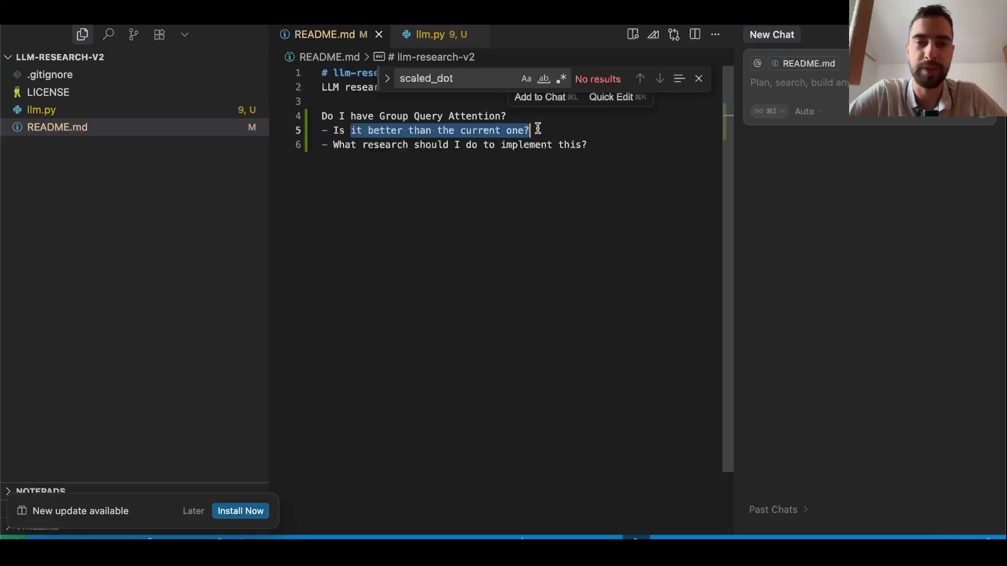
drag(362, 145, 546, 135)
double_click(580, 142)
click(600, 142)
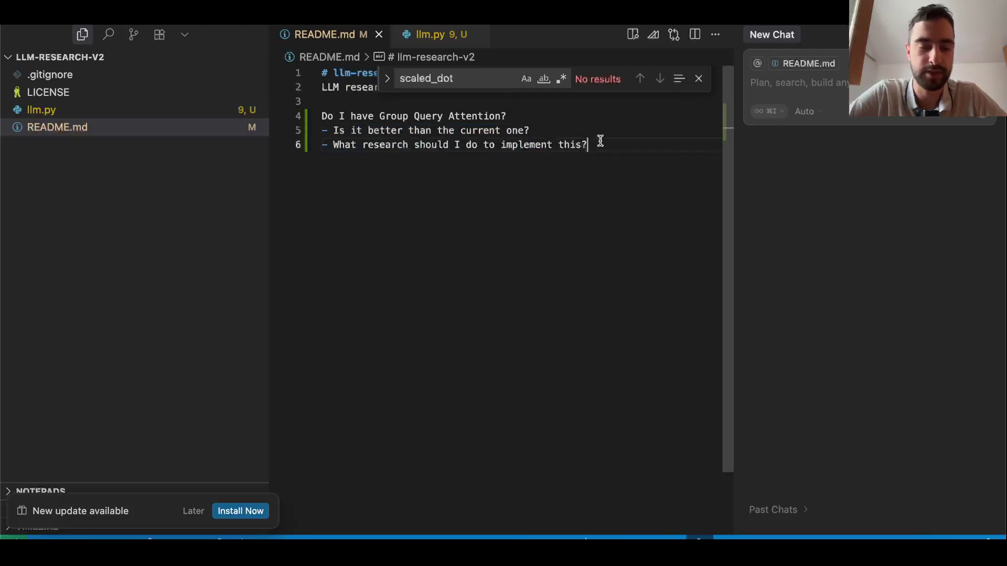
click(432, 34)
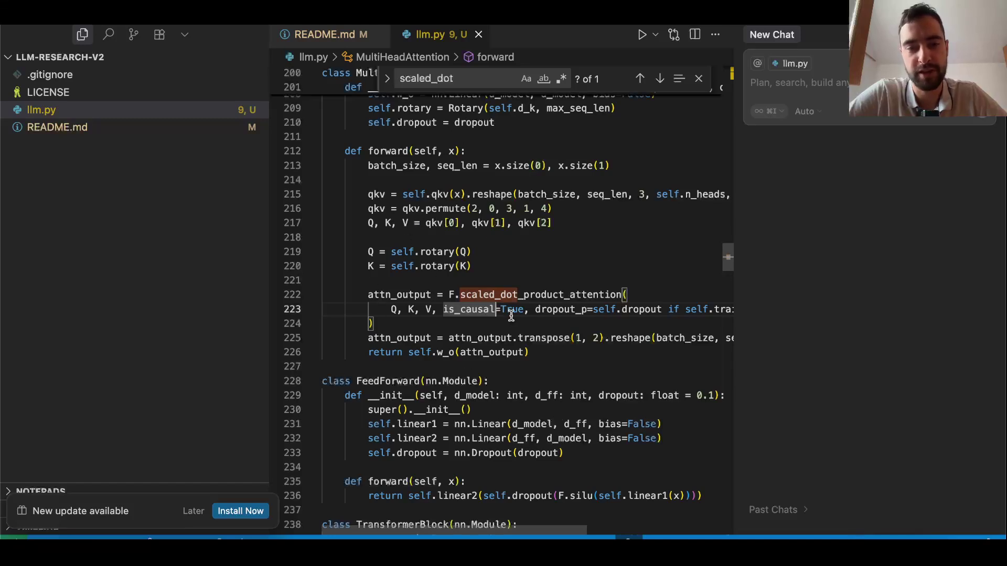
scroll(529, 268, up, 2)
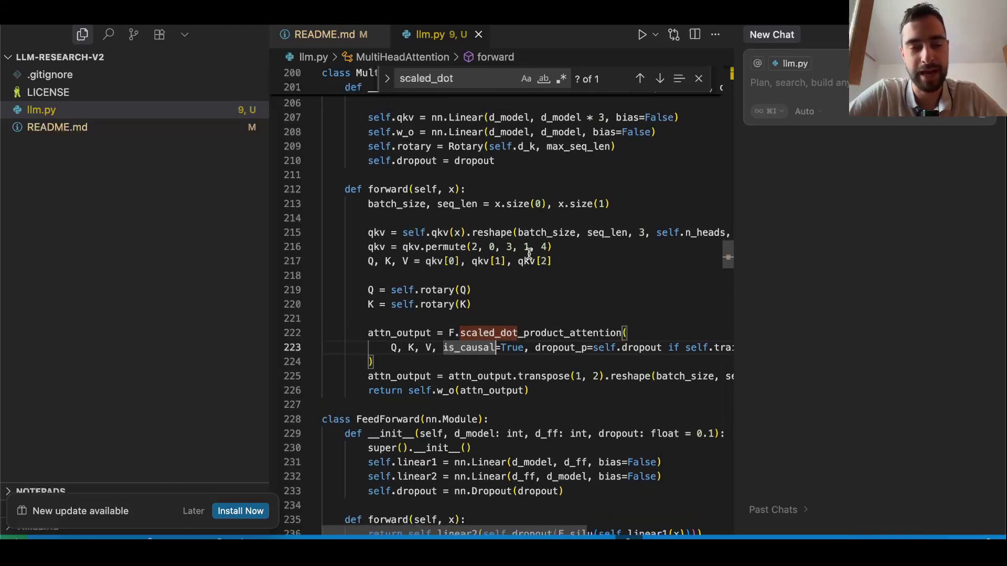
click(340, 45)
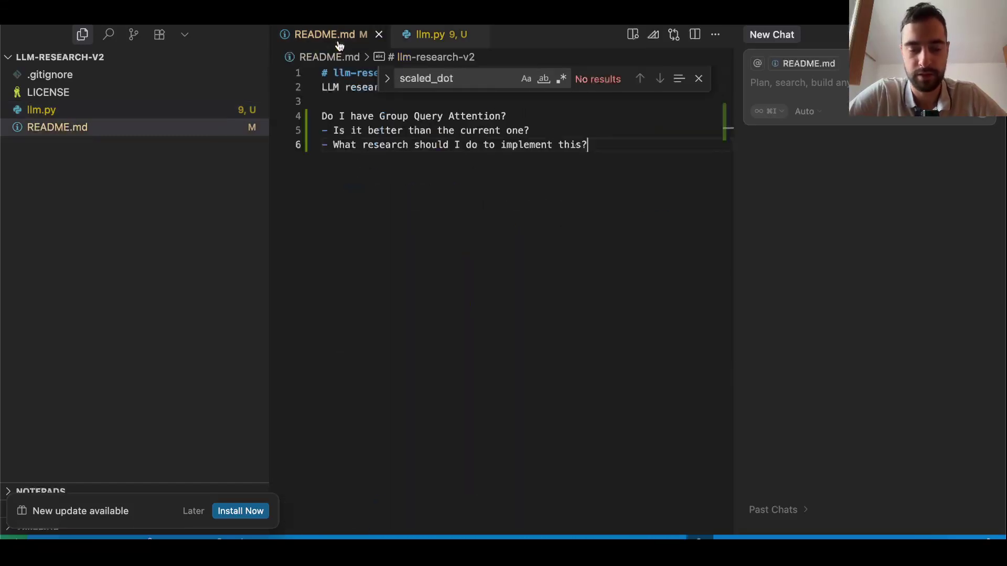
- Highlight the GQA paragraph's 3B-ablation, multi-head-parity and KV cache reduction claims
click(418, 35)
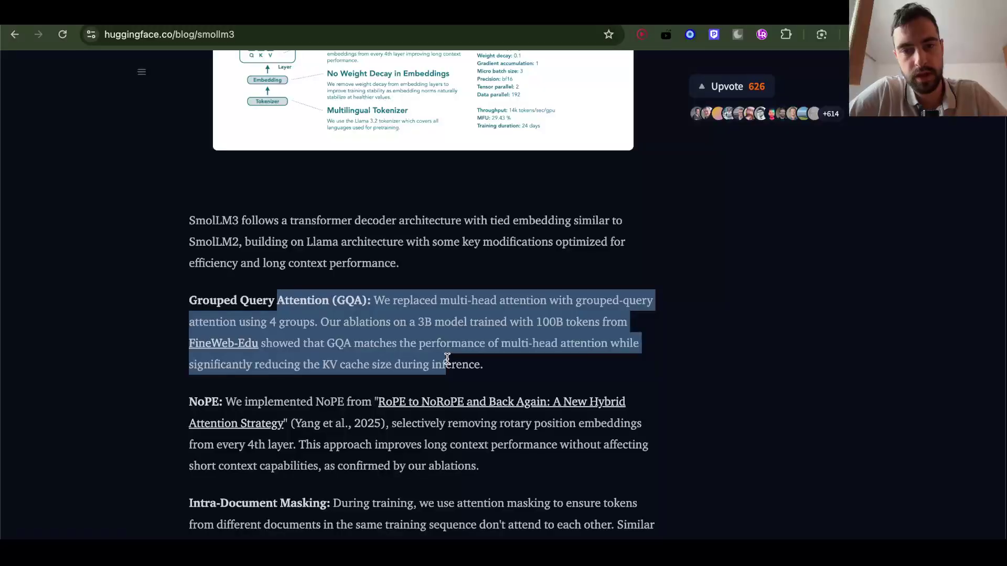
click(569, 291)
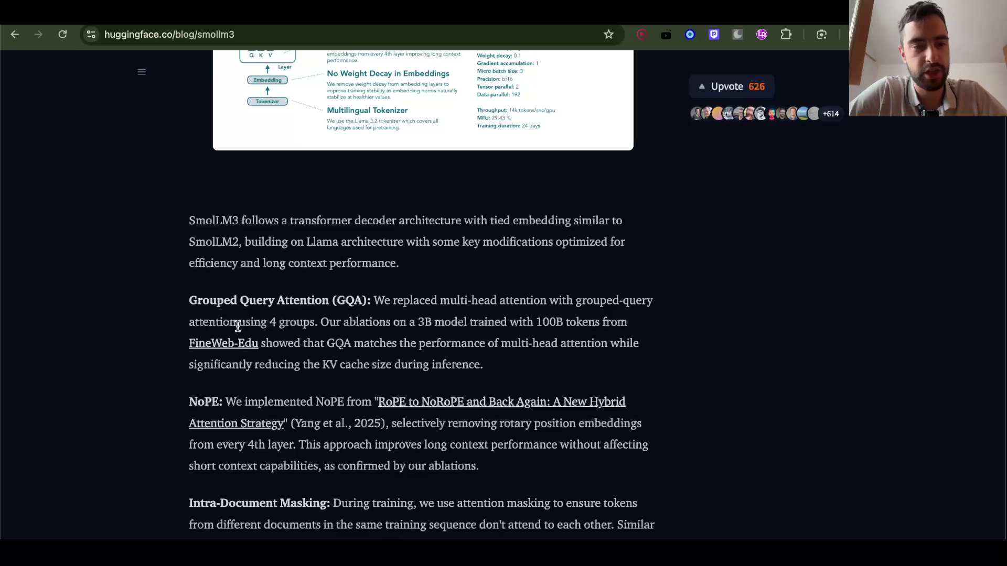
drag(237, 325, 429, 324)
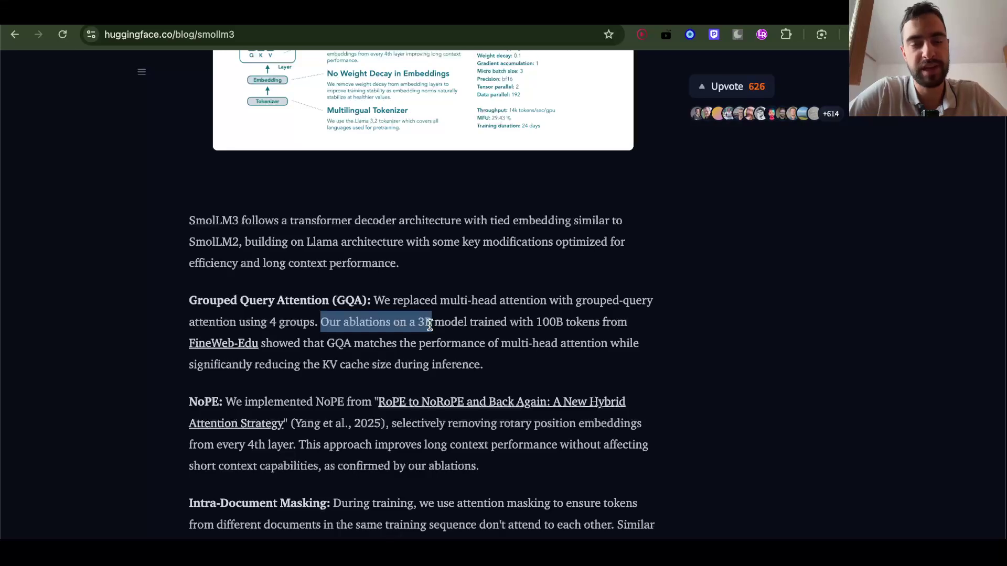
drag(435, 322, 608, 319)
click(571, 319)
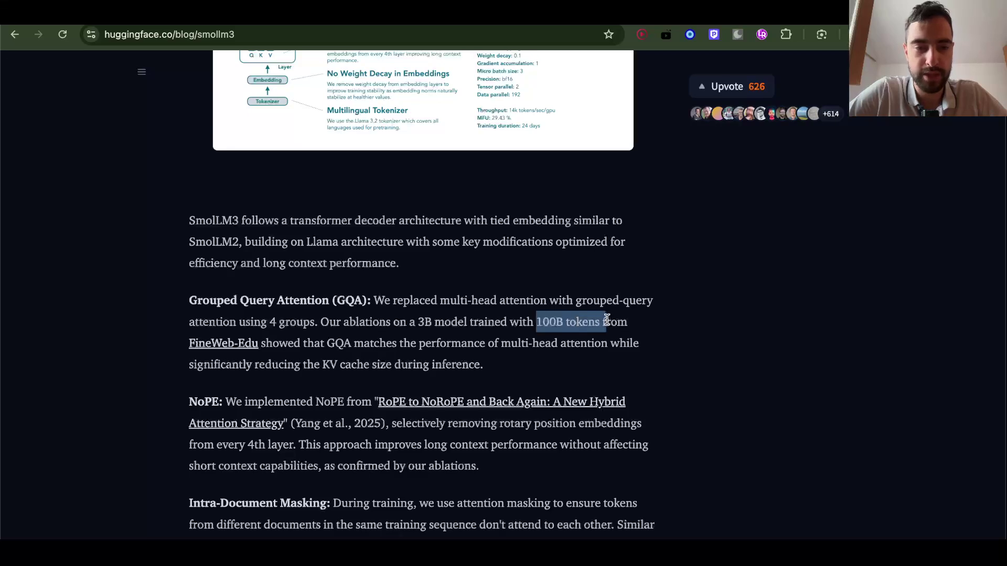
drag(325, 344, 497, 344)
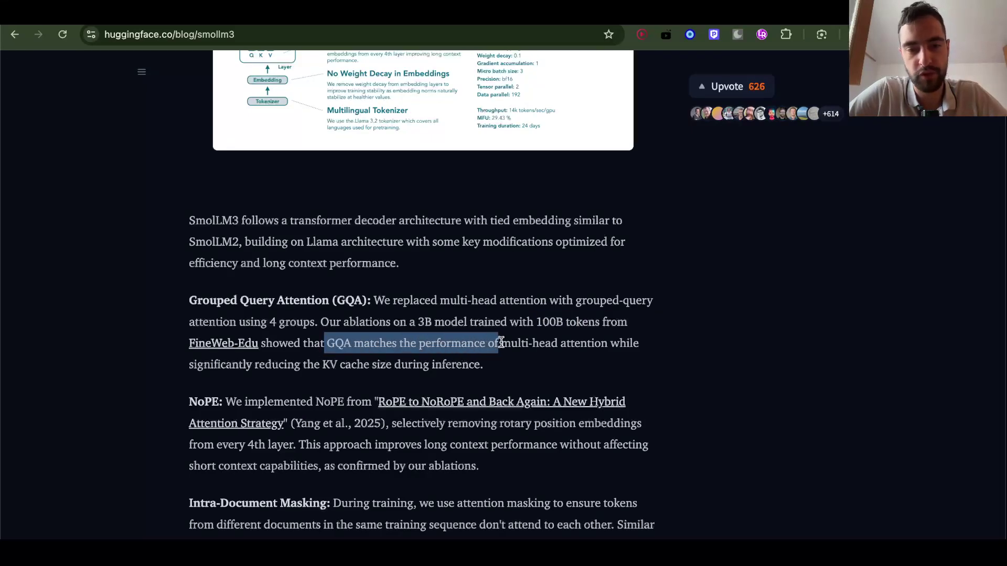
drag(559, 343, 472, 364)
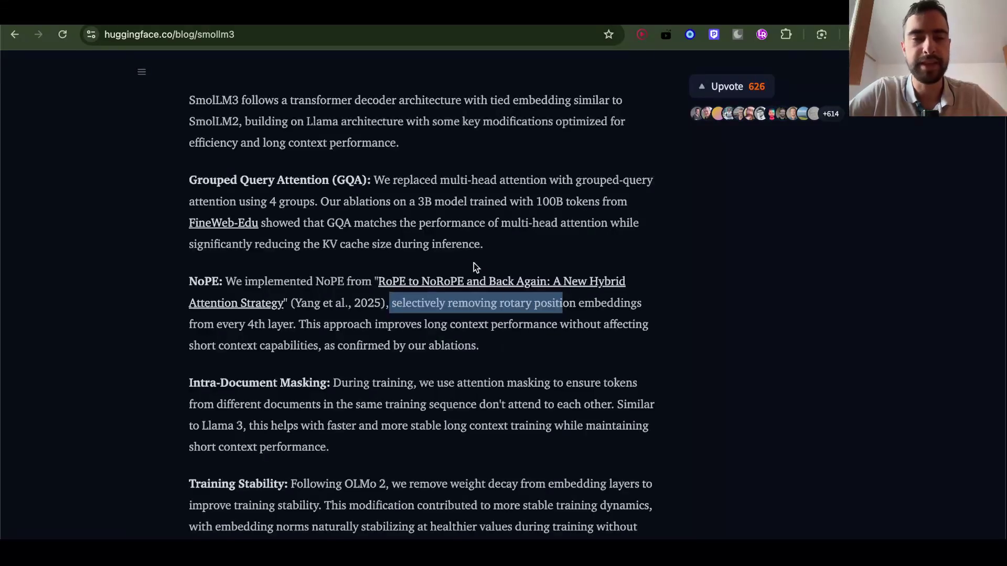
click(418, 21)
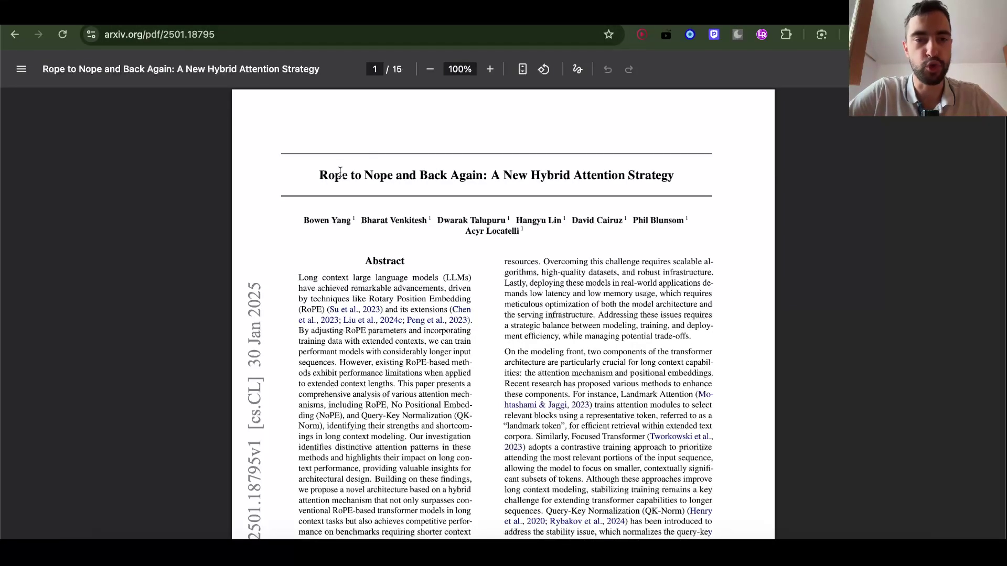
drag(335, 175, 685, 170)
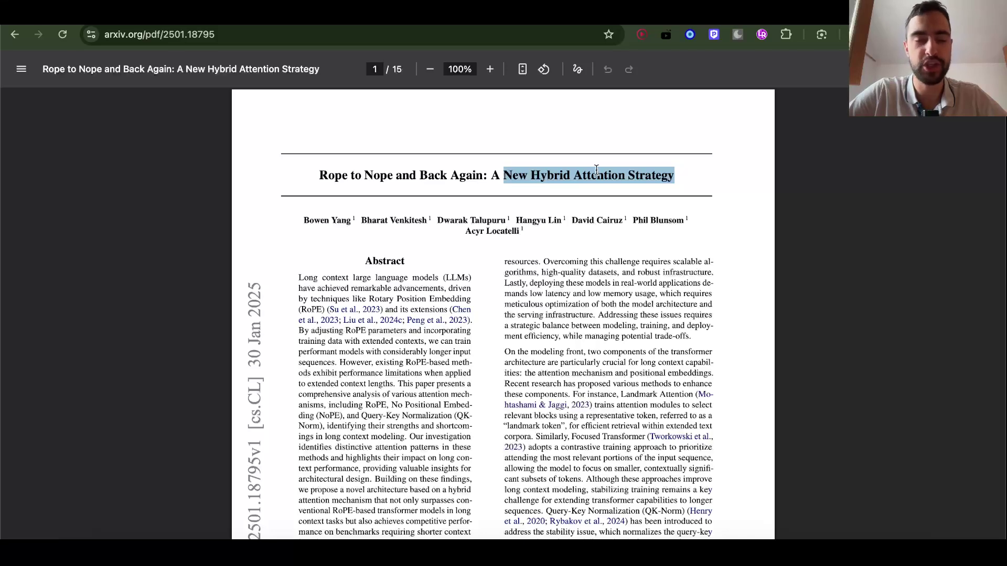
key(ctrl+Tab)
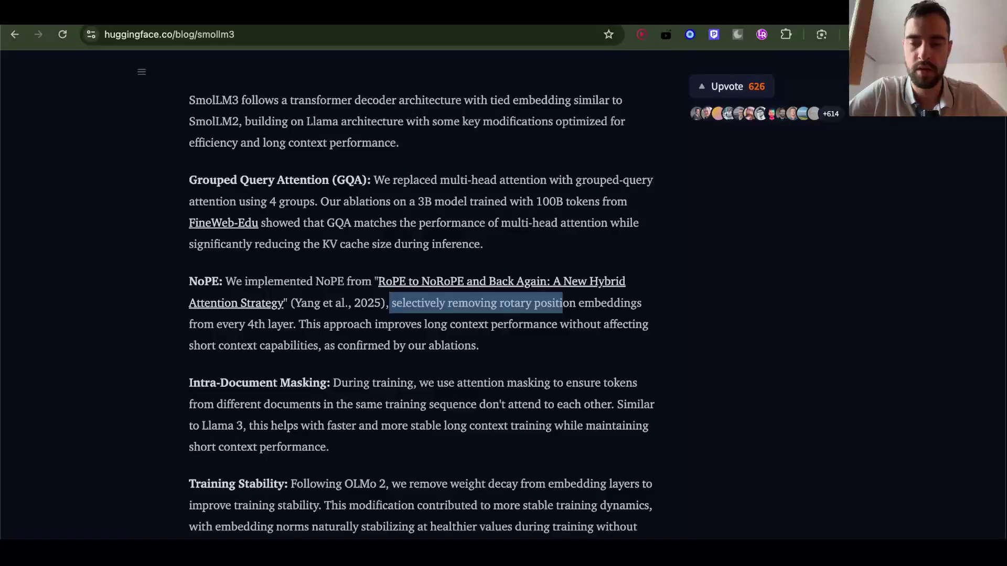
key(ctrl+shift+Tab)
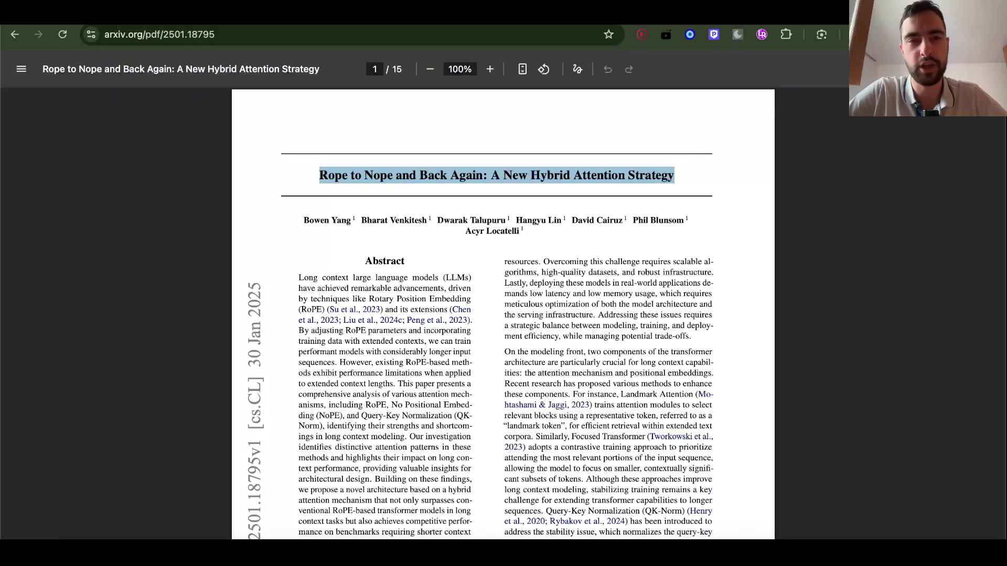
click(338, 199)
scroll(338, 199, down, 3)
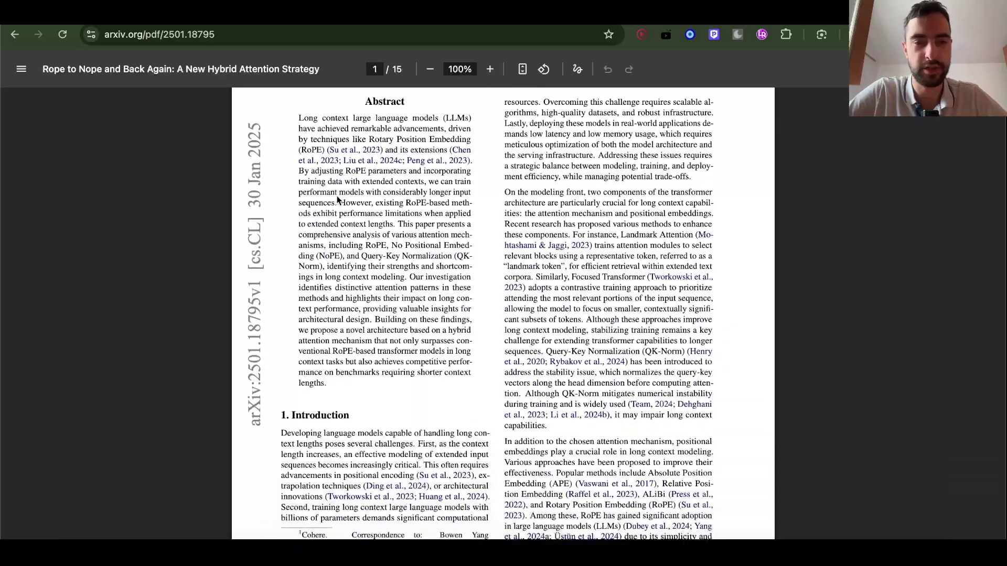
scroll(338, 199, up, 3)
key(ctrl+Tab)
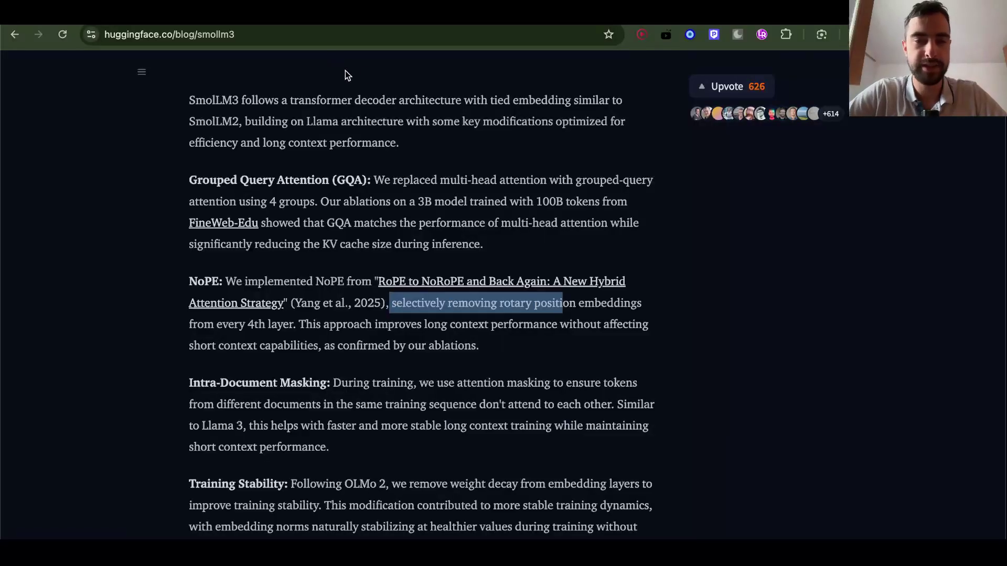
- Highlight the NoPE paragraph's rotary-embedding removal and long-context performance claims, then return to Cursor
click(476, 304)
drag(497, 304, 298, 325)
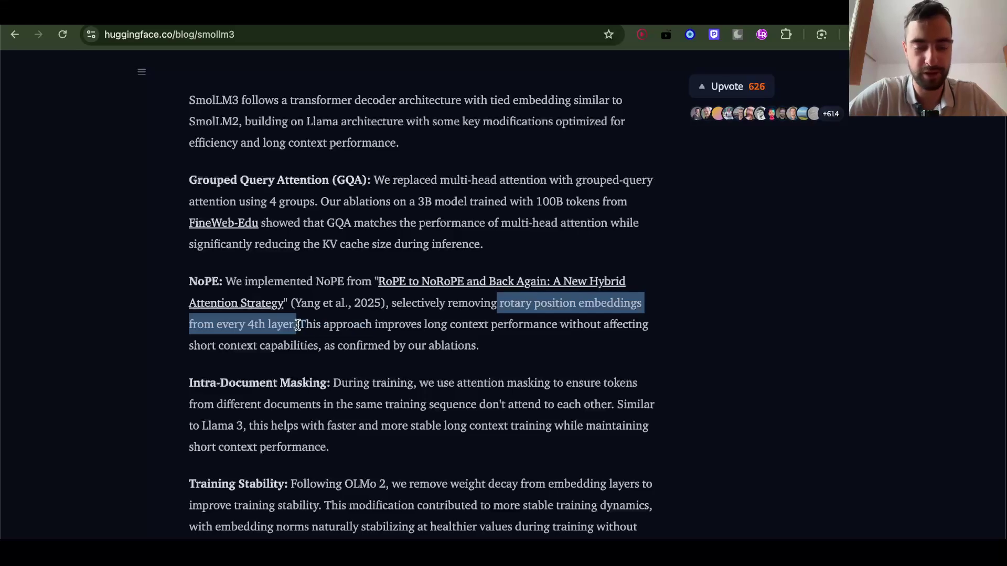
click(310, 324)
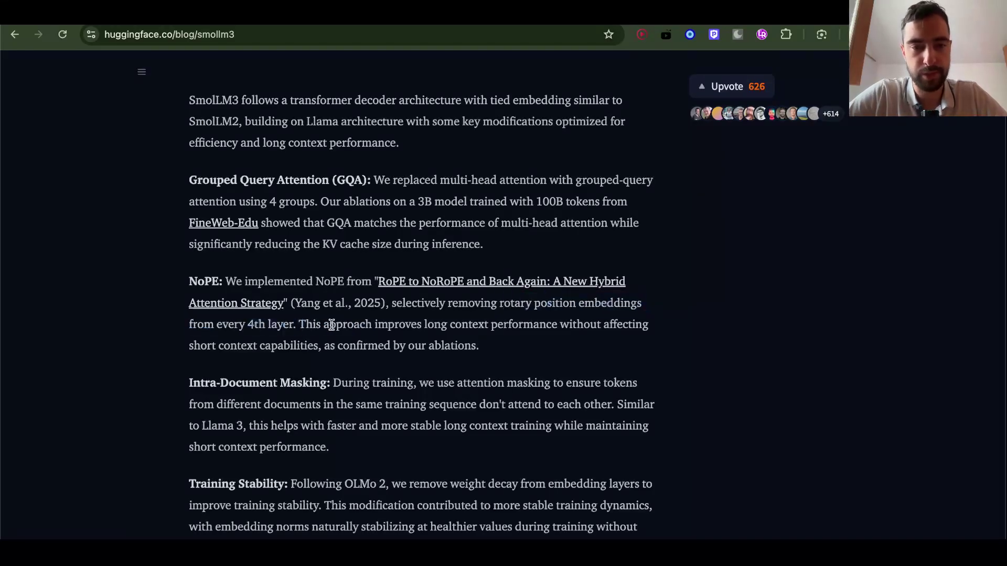
drag(329, 325, 479, 346)
click(321, 348)
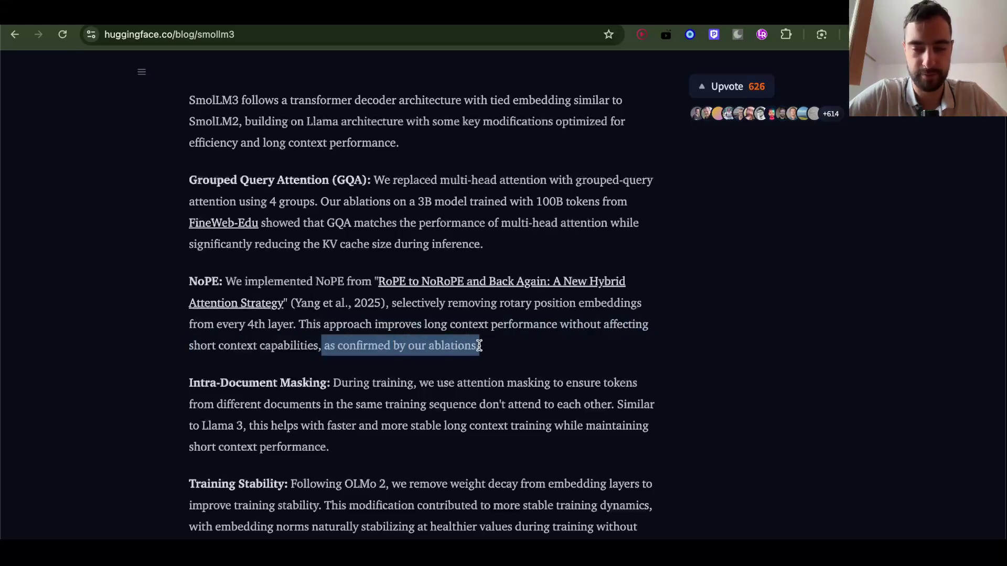
key(super+Tab)
- Review the ablation-fitting question and SmolLM line on README lines 11–12
click(363, 217)
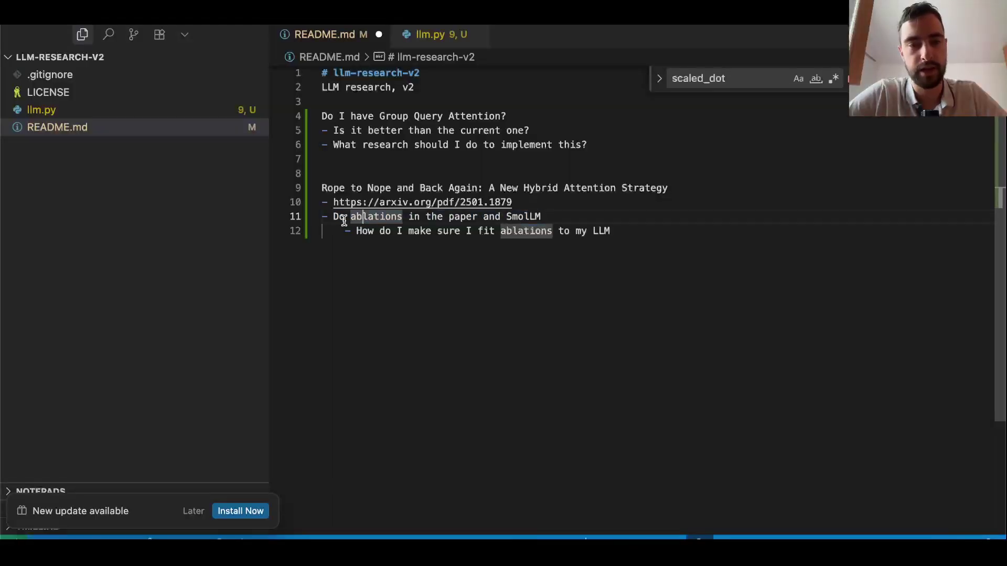
click(541, 216)
drag(378, 230, 572, 231)
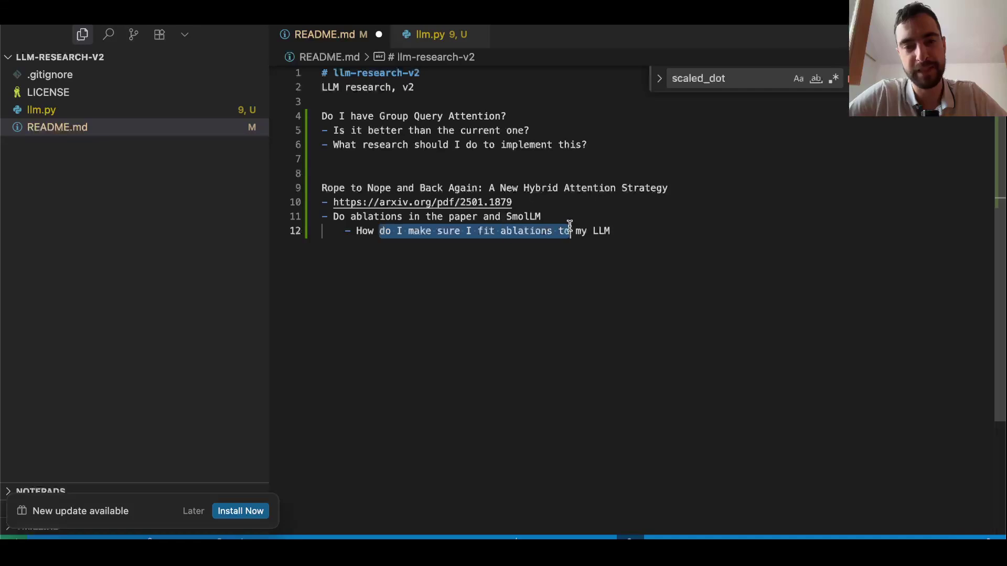
click(623, 227)
click(543, 216)
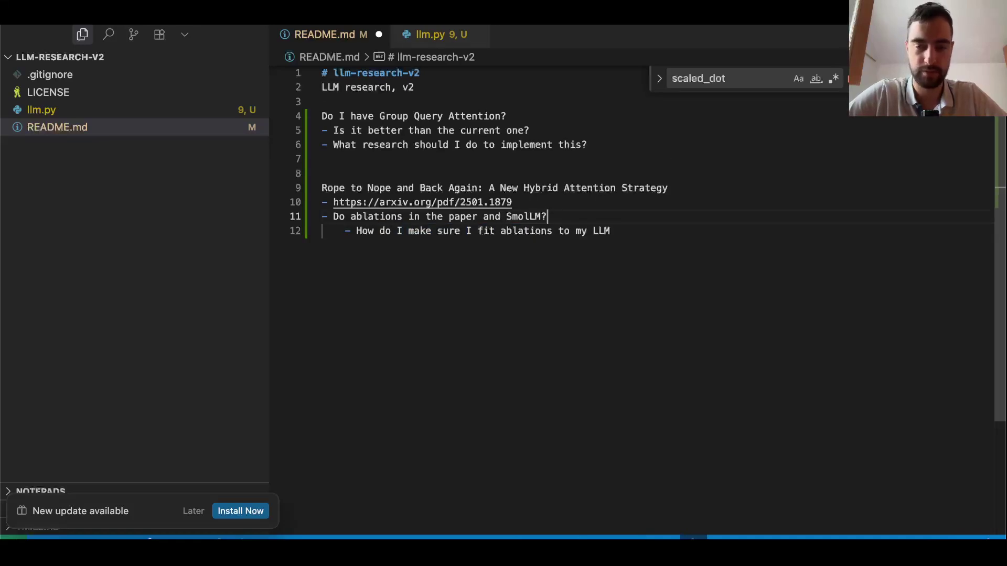
- Scroll through the ChatGPT conversation and dismiss the AI suggestions popup
key(super+Tab)
scroll(666, 274, down, 15)
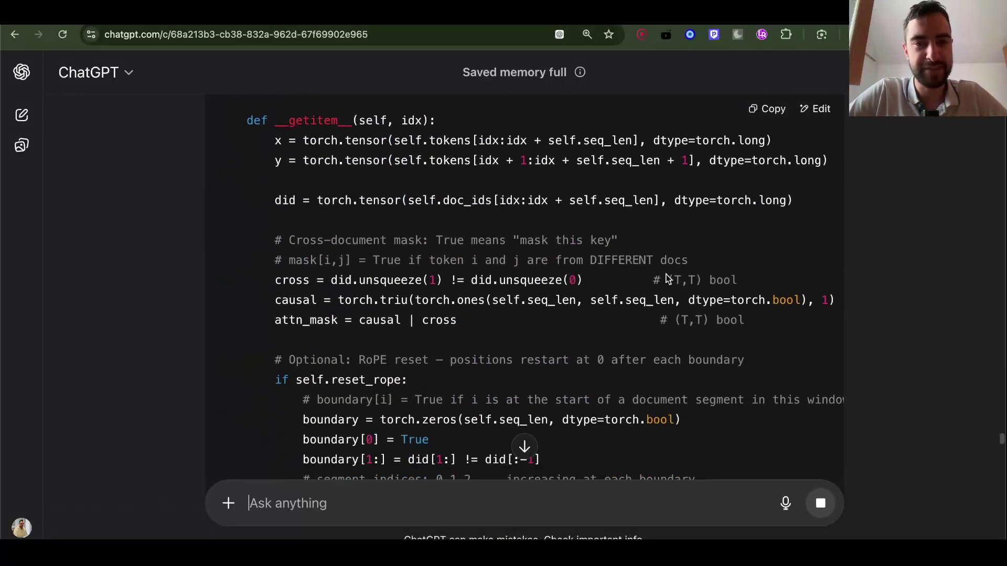
scroll(667, 277, down, 20)
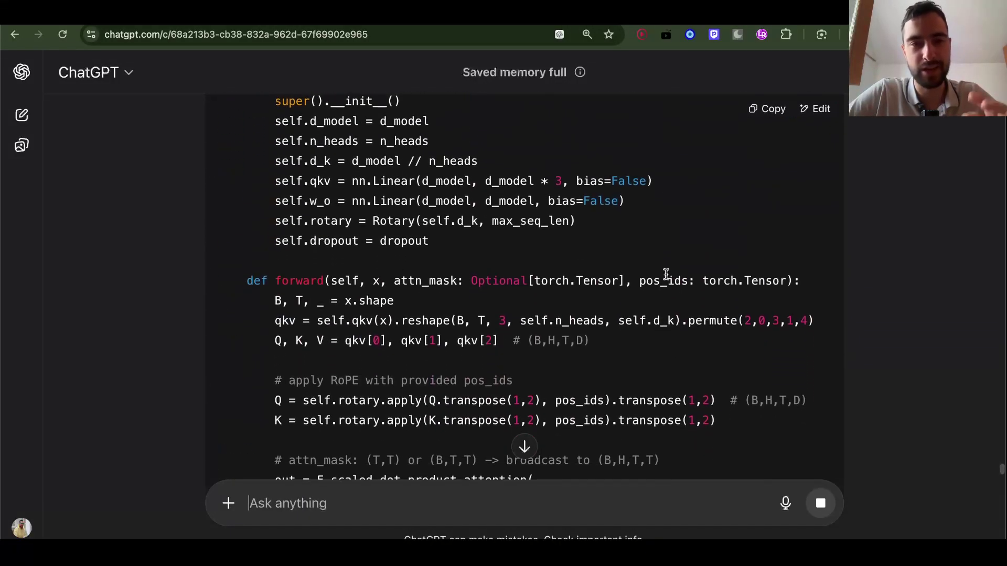
scroll(666, 274, down, 10)
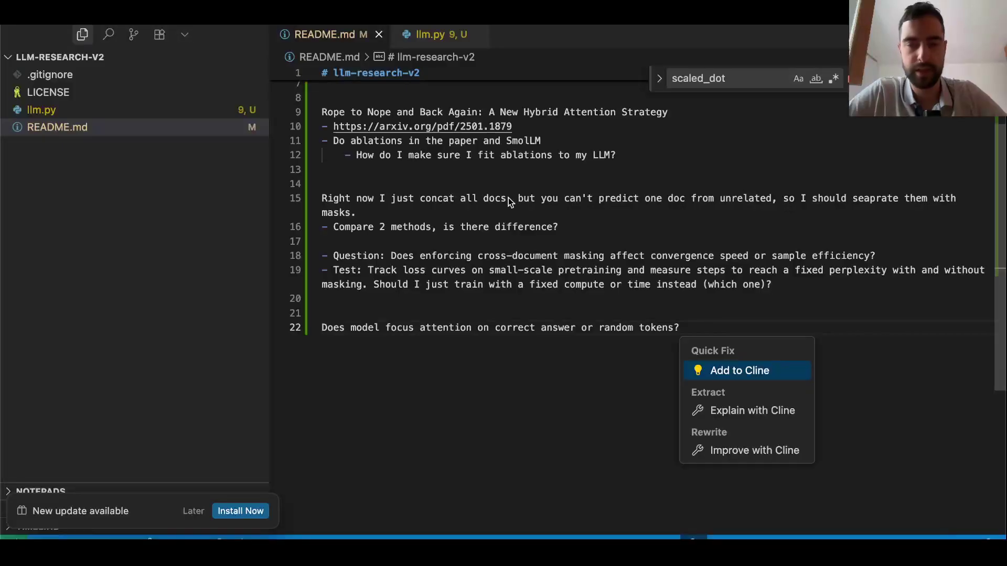
click(462, 191)
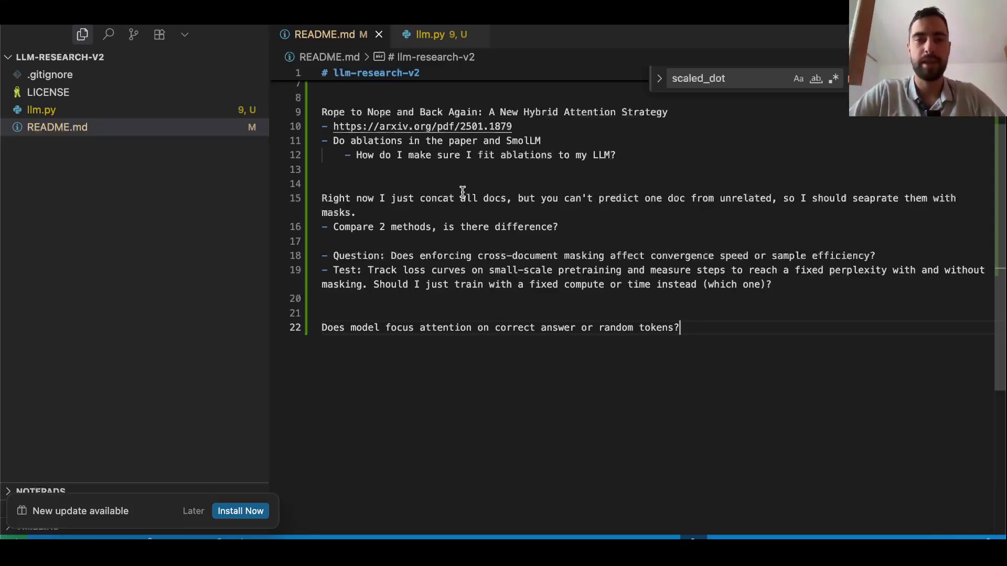
drag(346, 199, 695, 349)
click(695, 349)
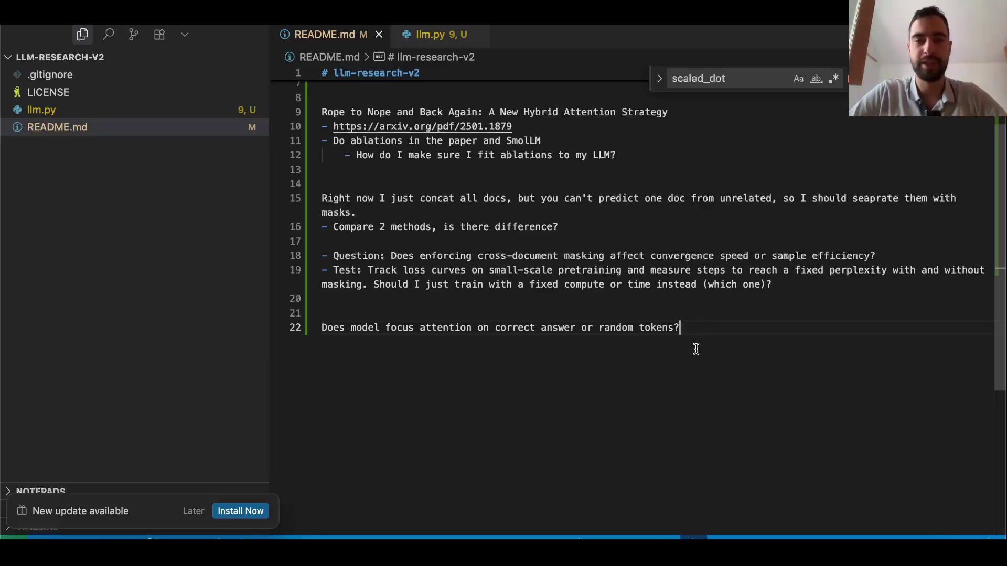
click(624, 231)
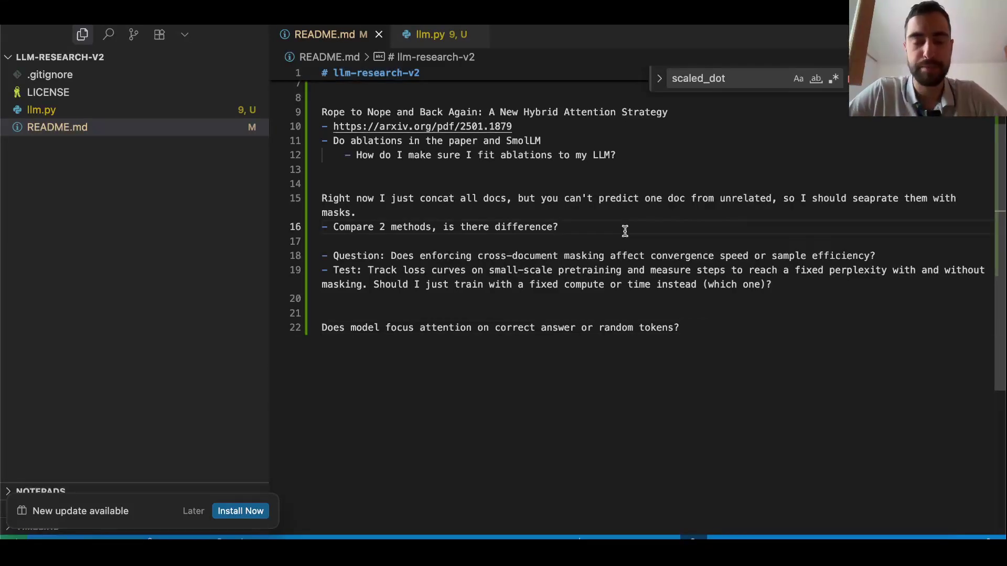
drag(598, 226, 519, 212)
click(565, 226)
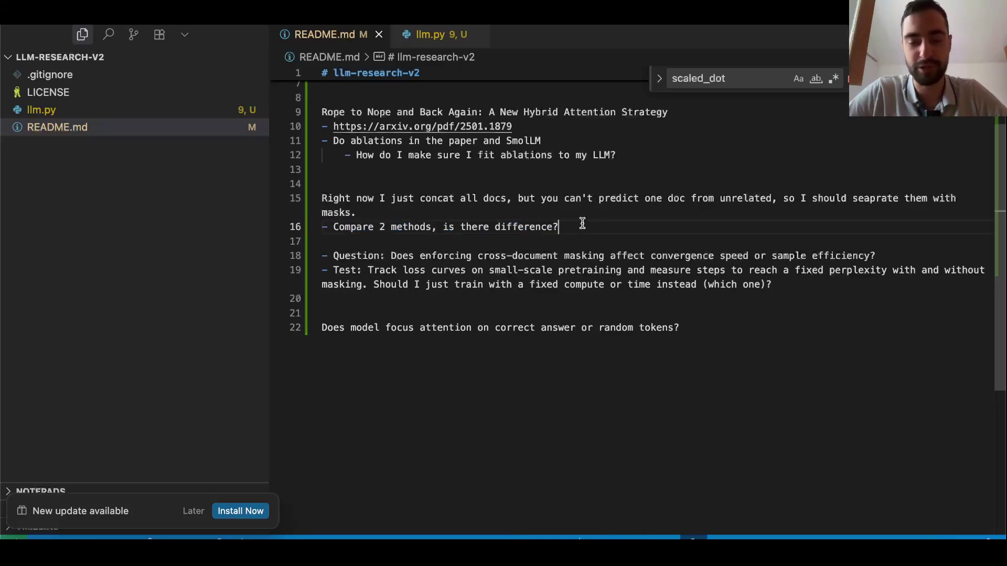
key(ctrl+period)
key(Escape)
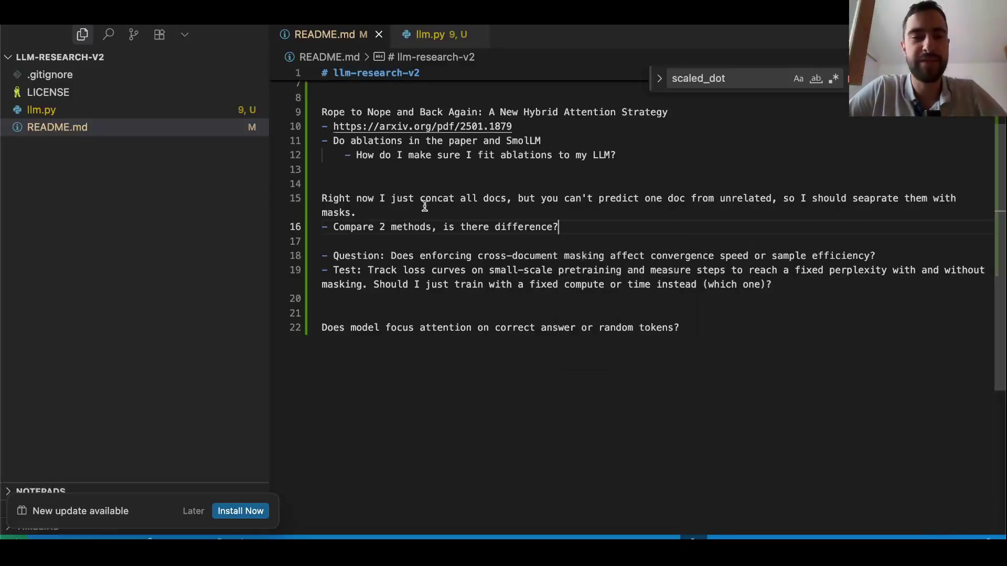
scroll(545, 268, up, 5)
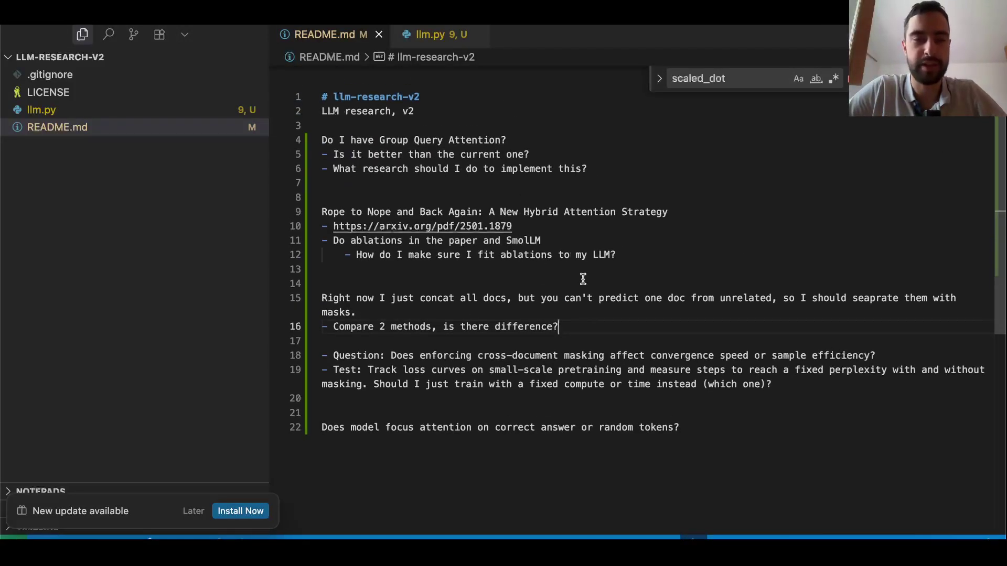
scroll(548, 274, down, 5)
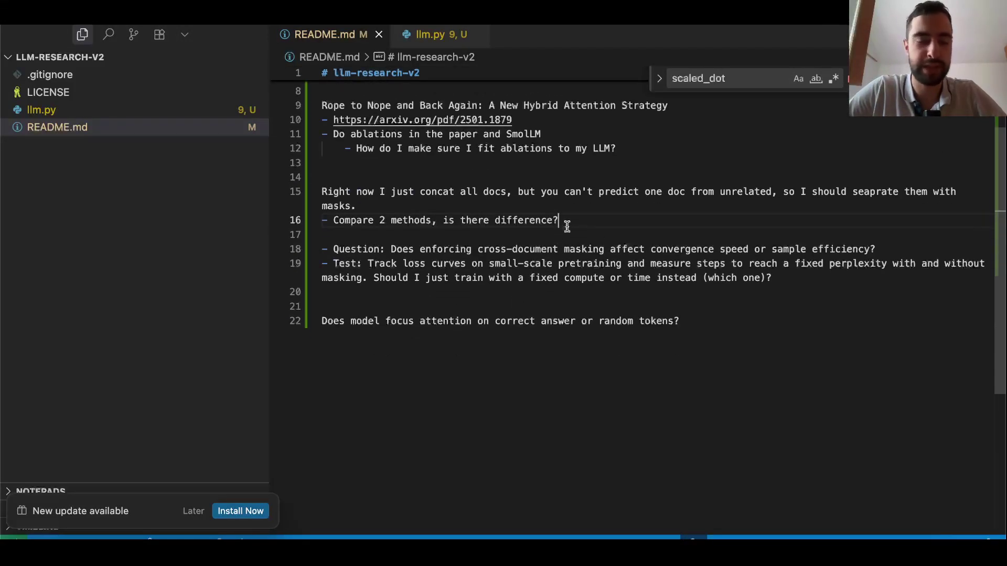
key(ctrl+period)
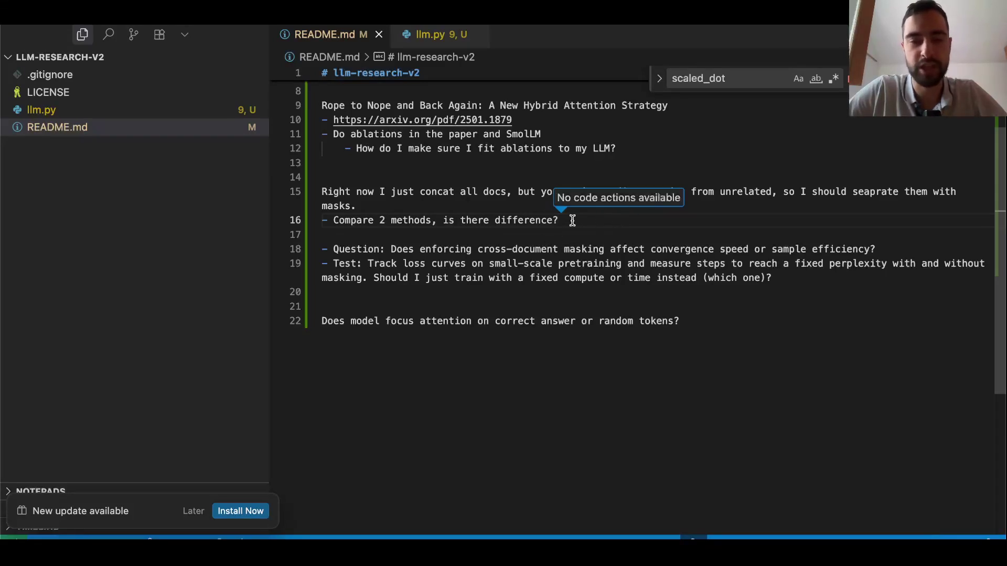
key(ctrl+period)
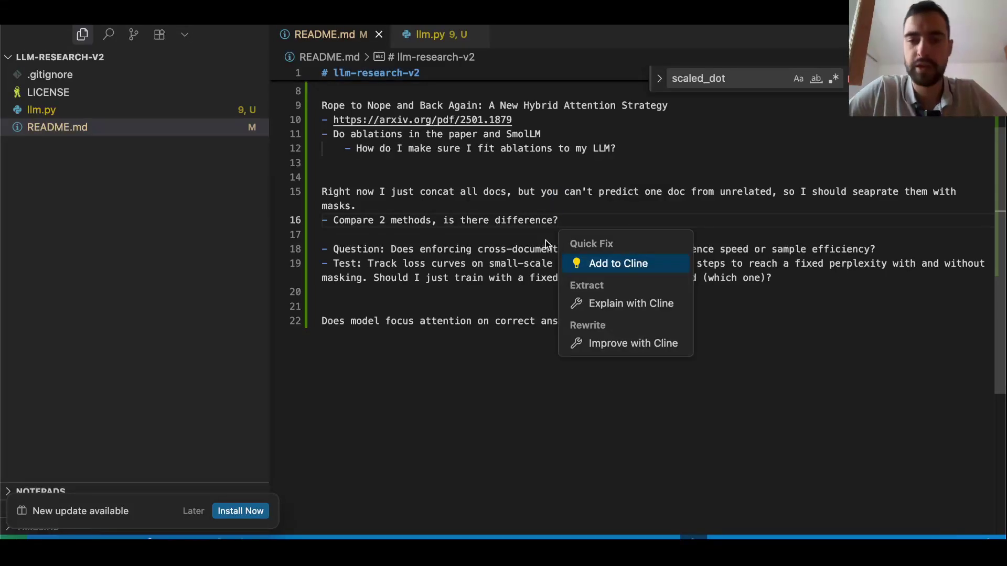
key(Escape)
click(866, 249)
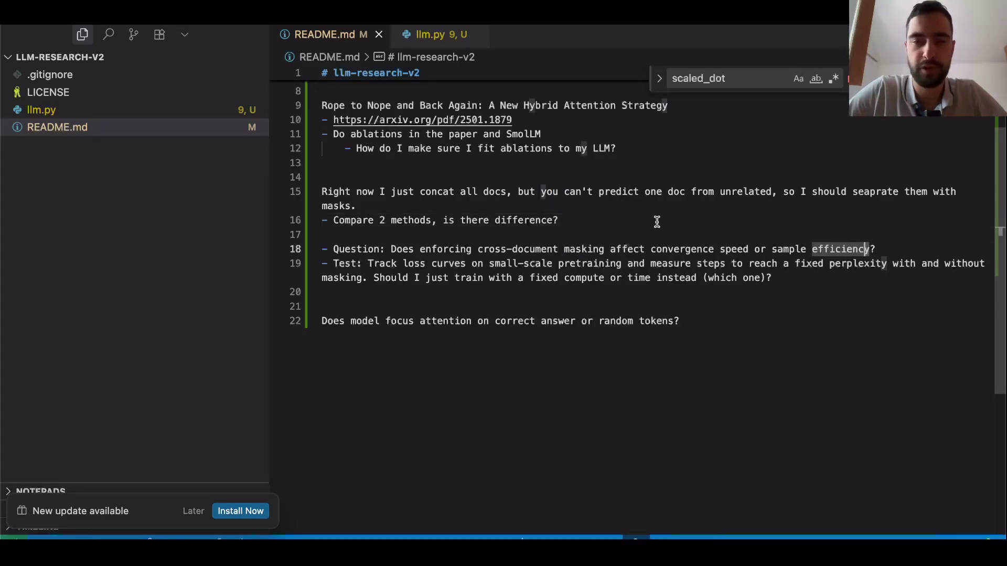
- Delete the empty line between the masking note and its Compare bullet
drag(657, 221, 588, 192)
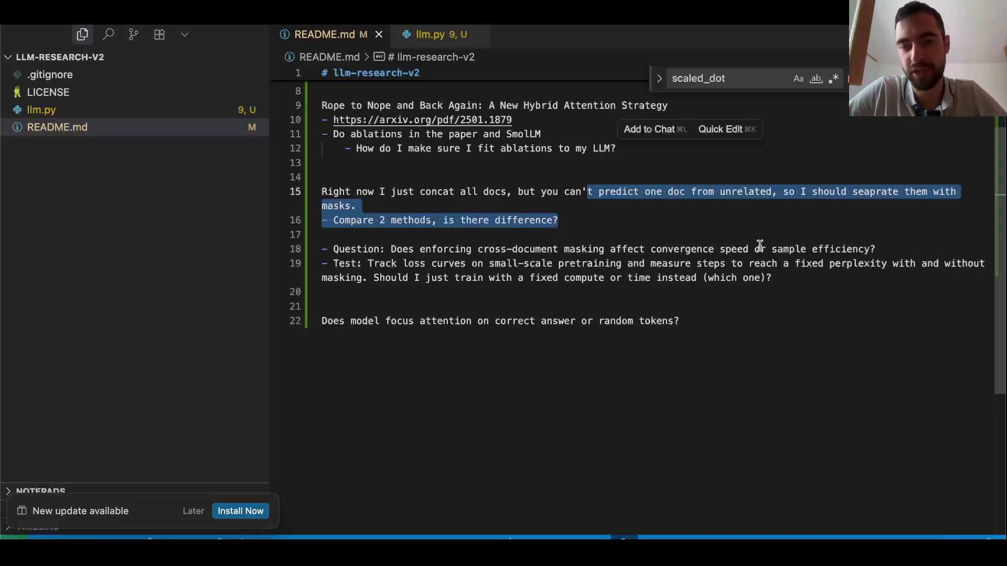
click(901, 248)
key(Up)
key(BackSpace)
click(696, 317)
- Select and review the attention-focus question on line 21
key(super+period)
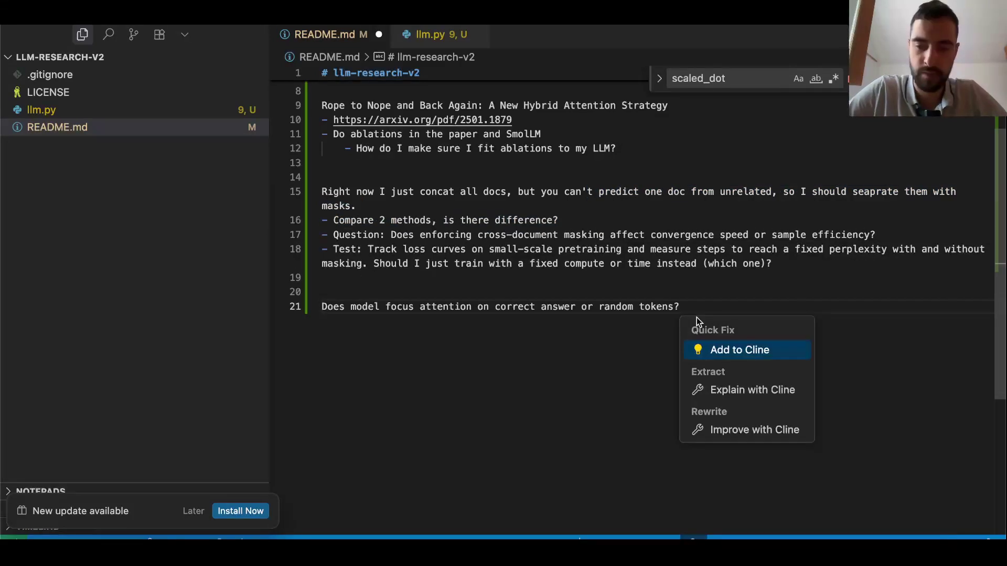
key(Escape)
drag(691, 308, 322, 307)
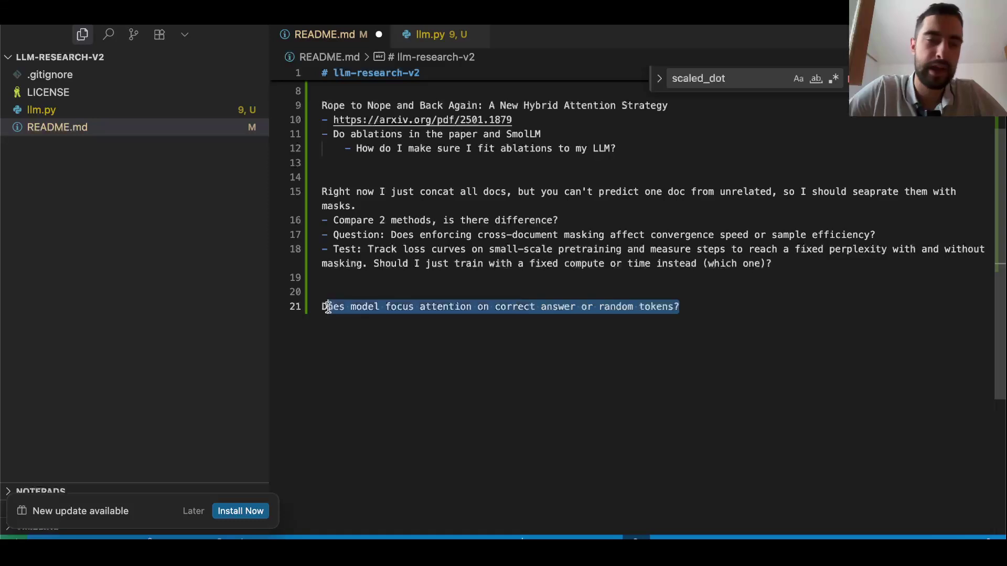
click(324, 307)
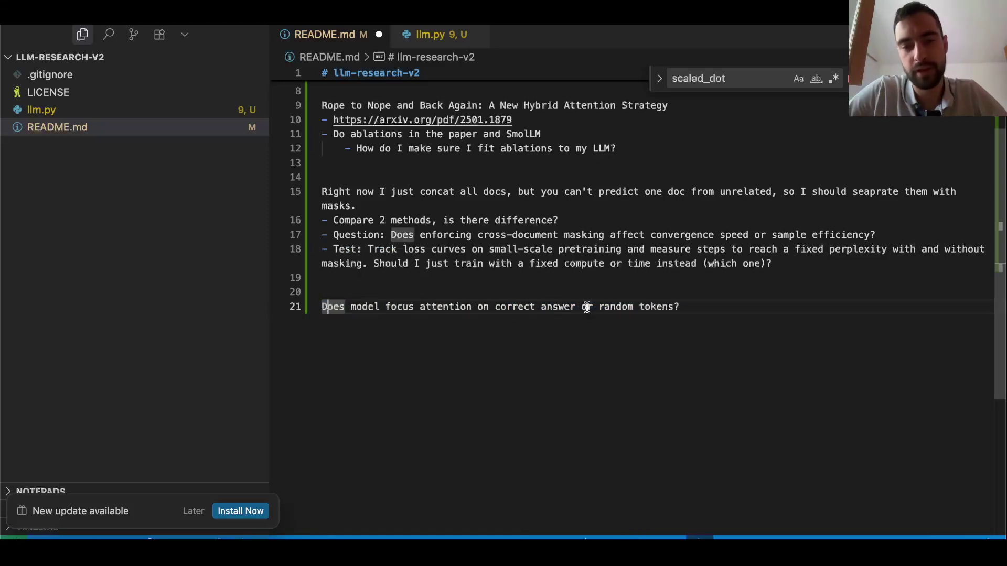
click(699, 307)
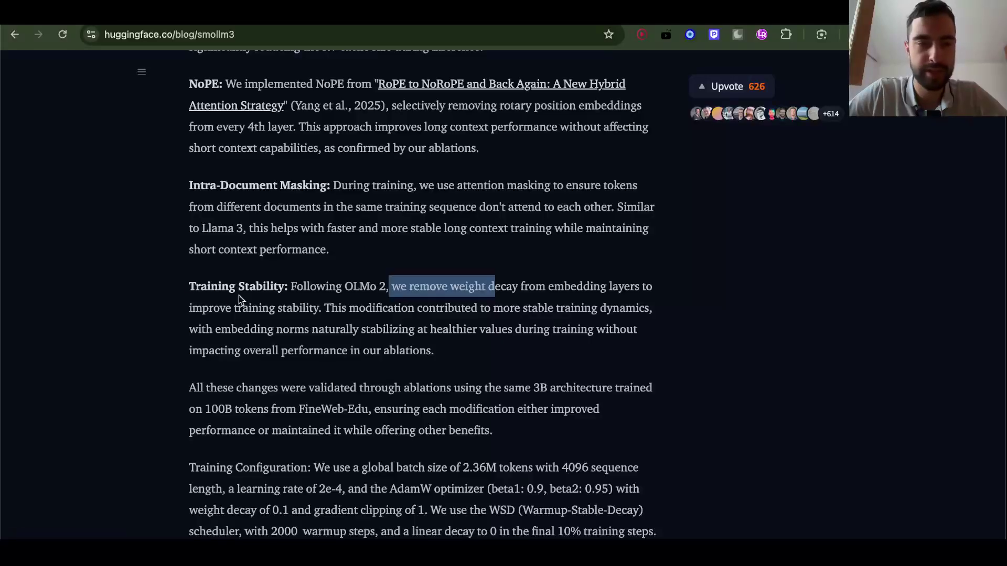
- Copy the Training Stability weight-decay paragraph and send ChatGPT the research-question request
click(291, 288)
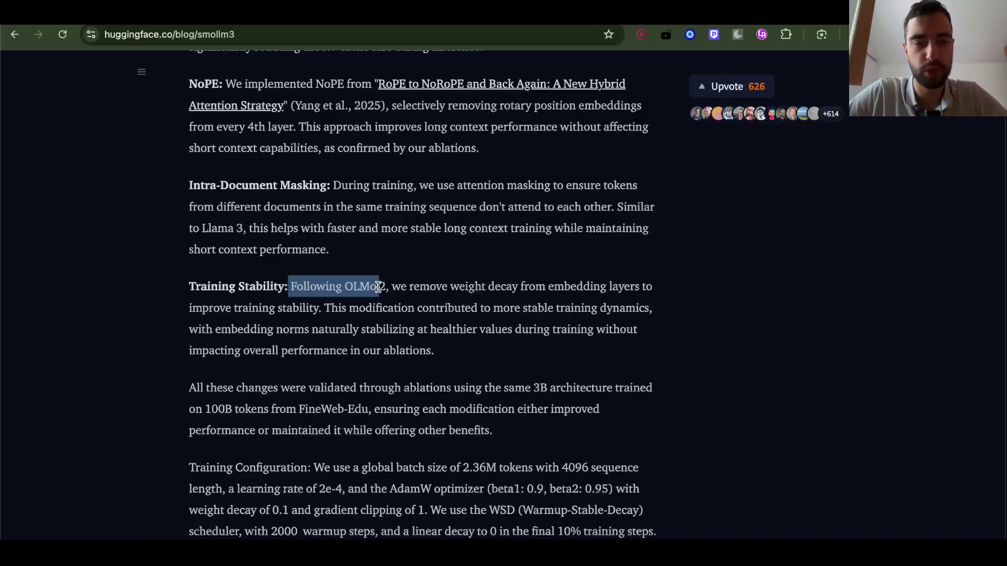
drag(420, 286, 636, 288)
click(631, 287)
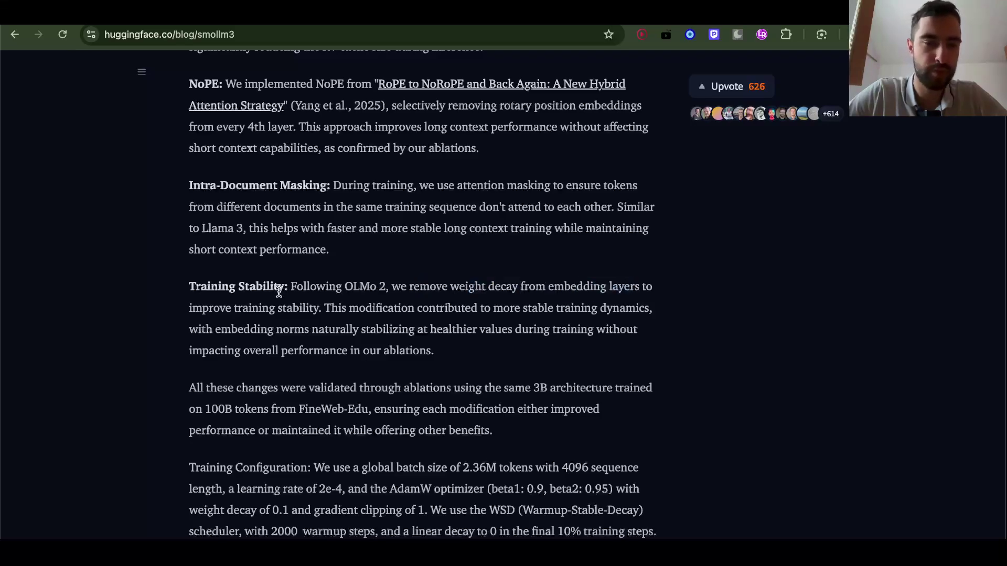
drag(263, 312, 308, 310)
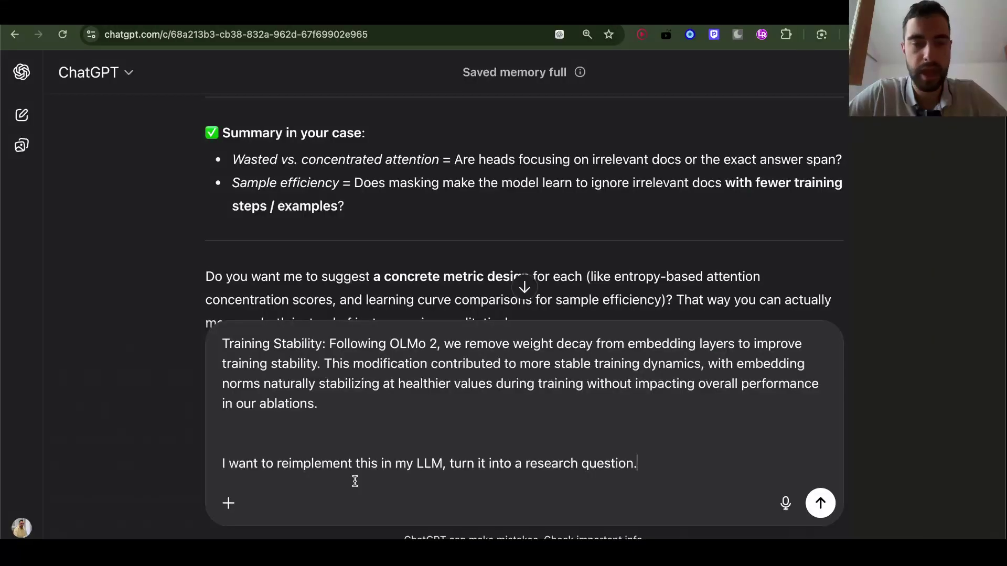
drag(273, 466, 450, 466)
click(483, 466)
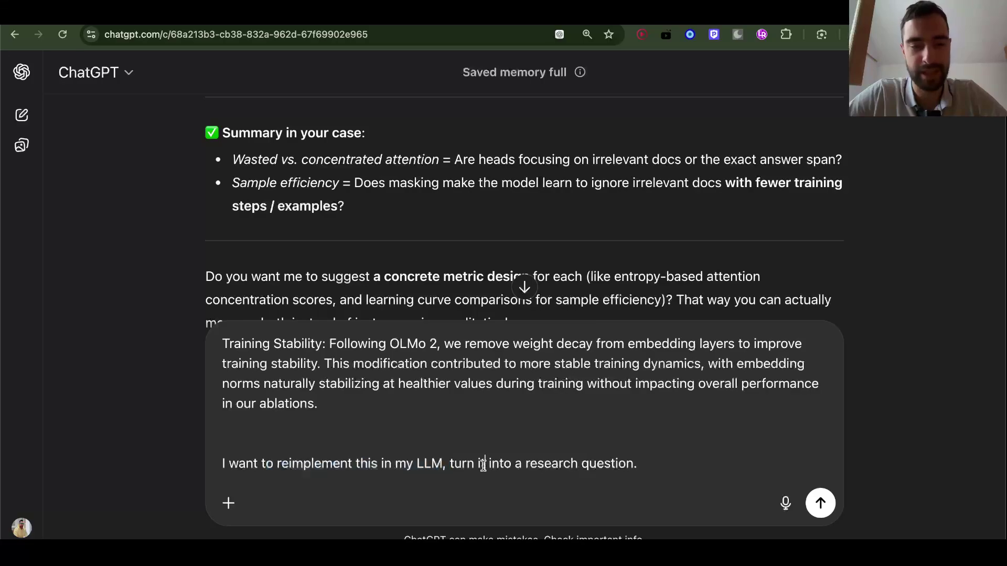
key(Return)
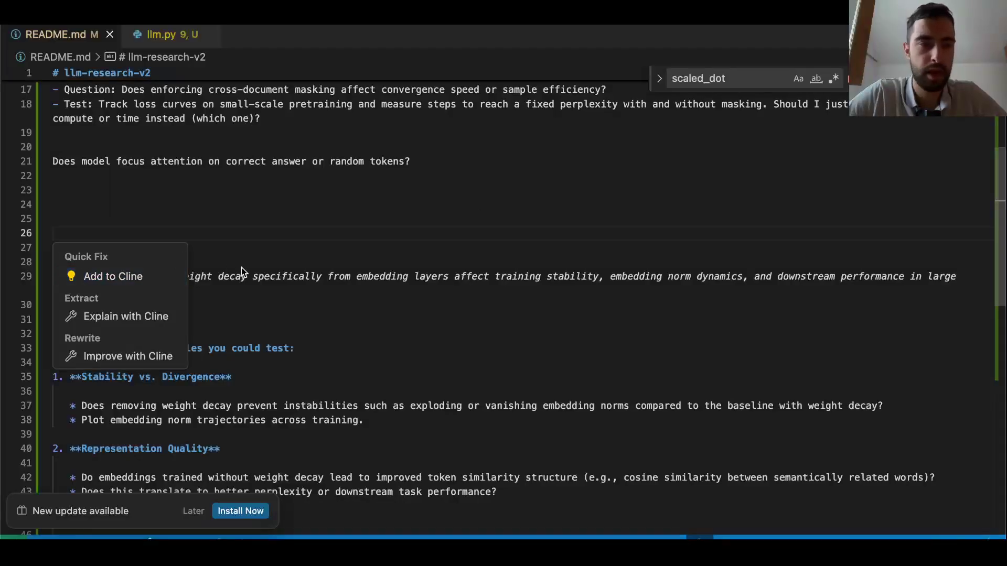
- Select the embedding weight-decay research question on lines 27–31 and review it
click(217, 237)
drag(218, 248, 219, 326)
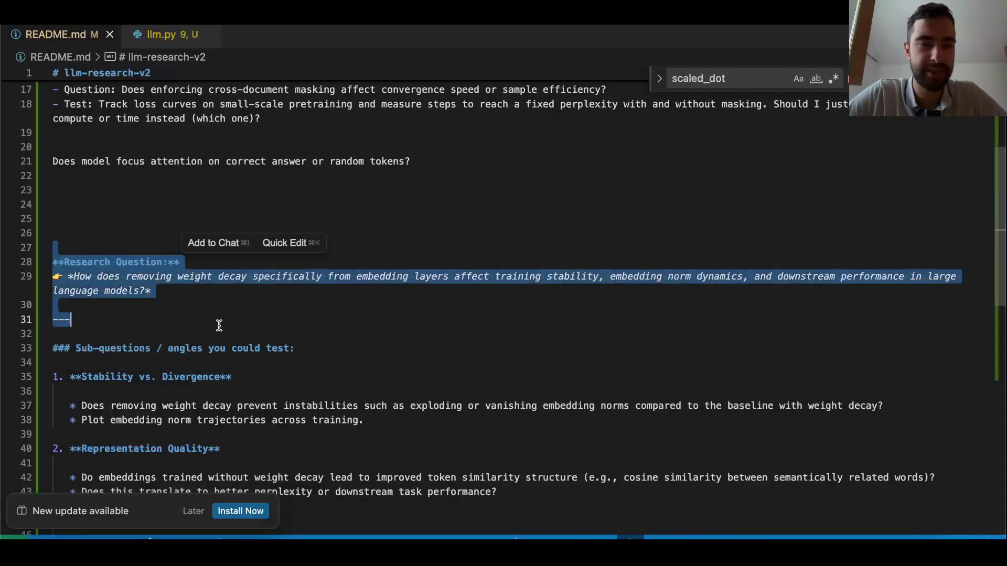
scroll(220, 326, down, 10)
click(306, 309)
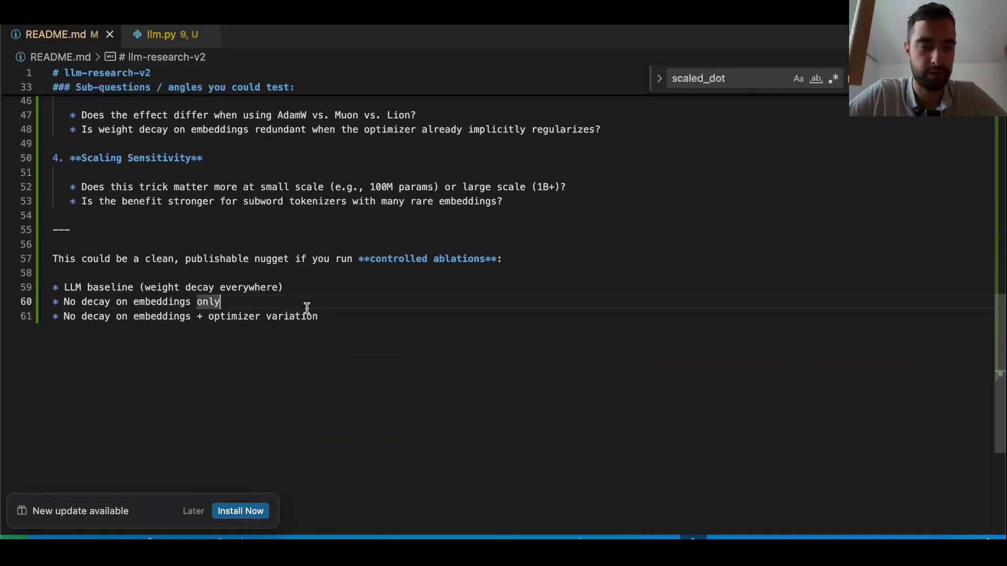
scroll(505, 324, up, 4)
key(super+period)
key(Escape)
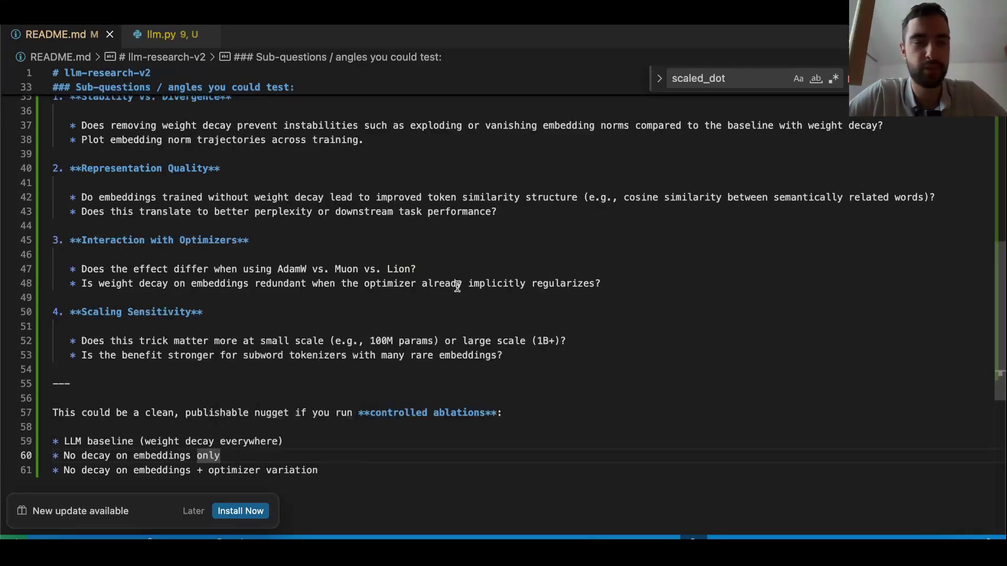
- Scroll through the ablation list, caret after its last line, then return to the blog
scroll(543, 283, up, 3)
scroll(542, 282, down, 1)
scroll(543, 282, up, 2)
scroll(543, 282, down, 3)
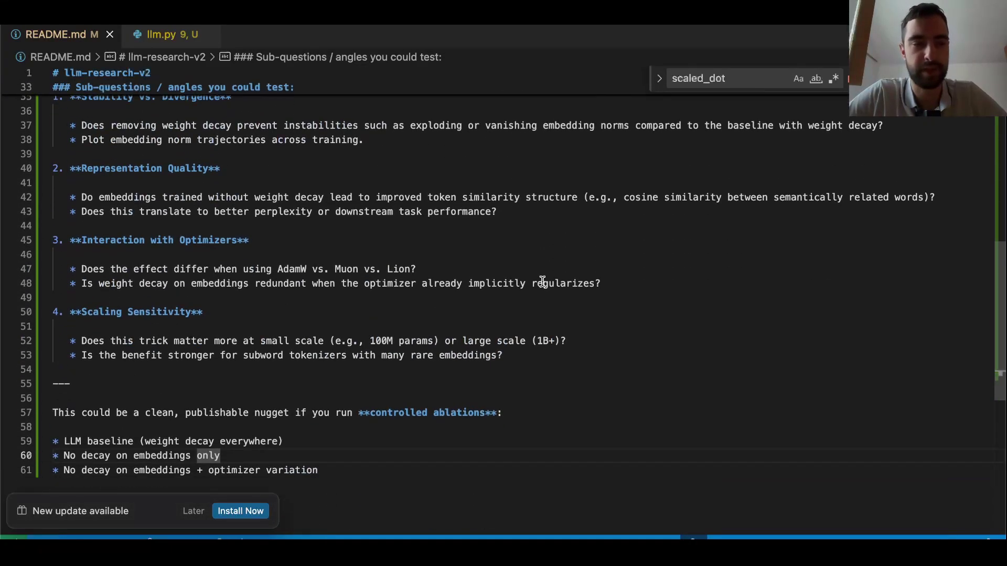
click(532, 465)
key(super+Tab)
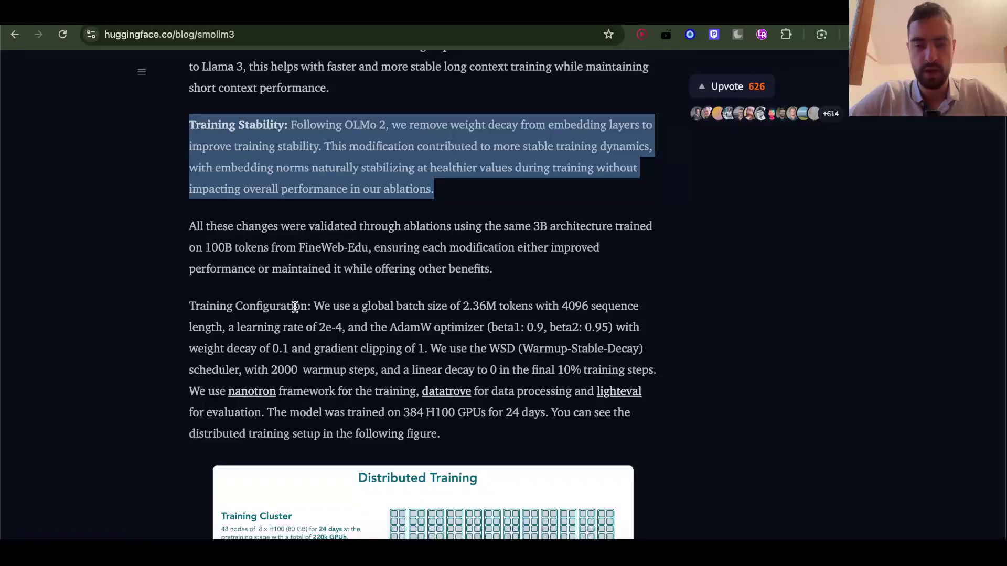
- Select the 'All these changes were validated' paragraph, then mark the combination question on README line 66
triple_click(195, 244)
click(495, 285)
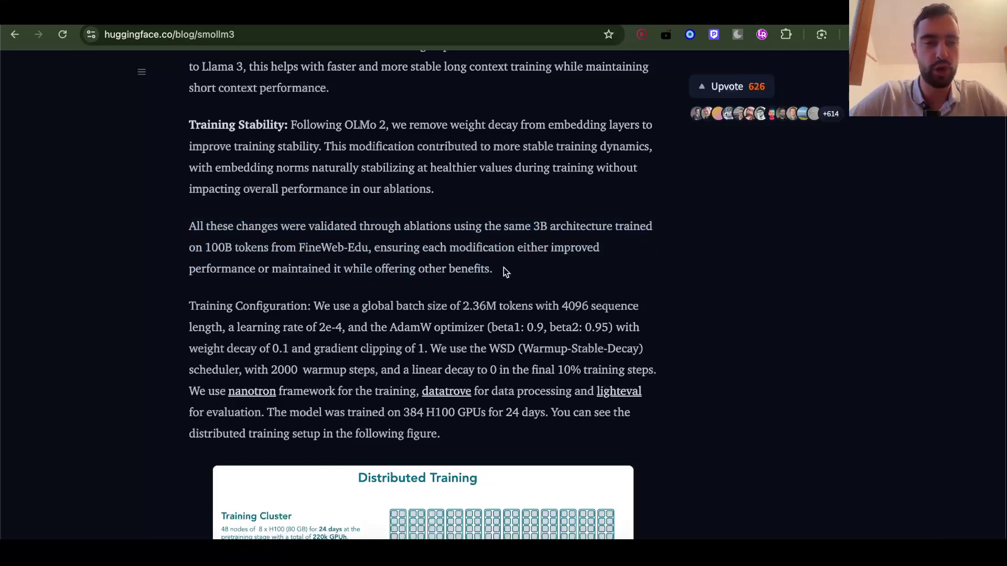
triple_click(503, 268)
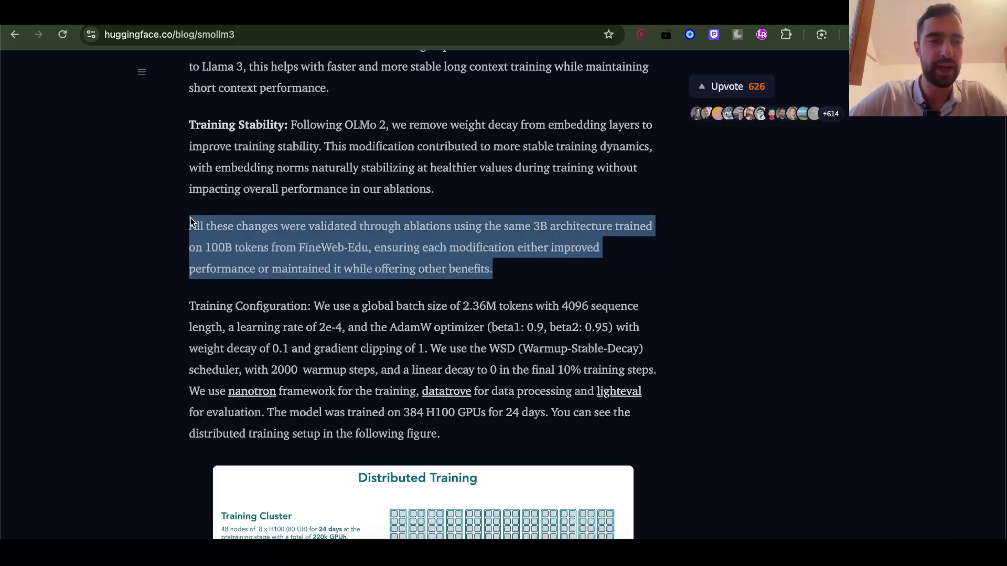
scroll(259, 239, up, 3)
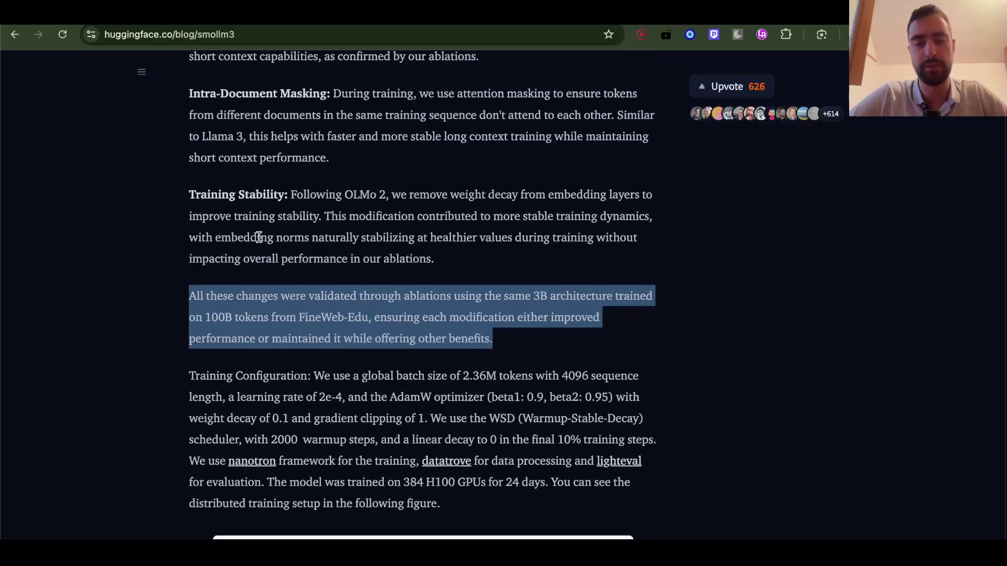
key(super+Tab)
drag(95, 231, 349, 229)
- Finish the combination question on line 66 and look over the nearby README lines
click(387, 231)
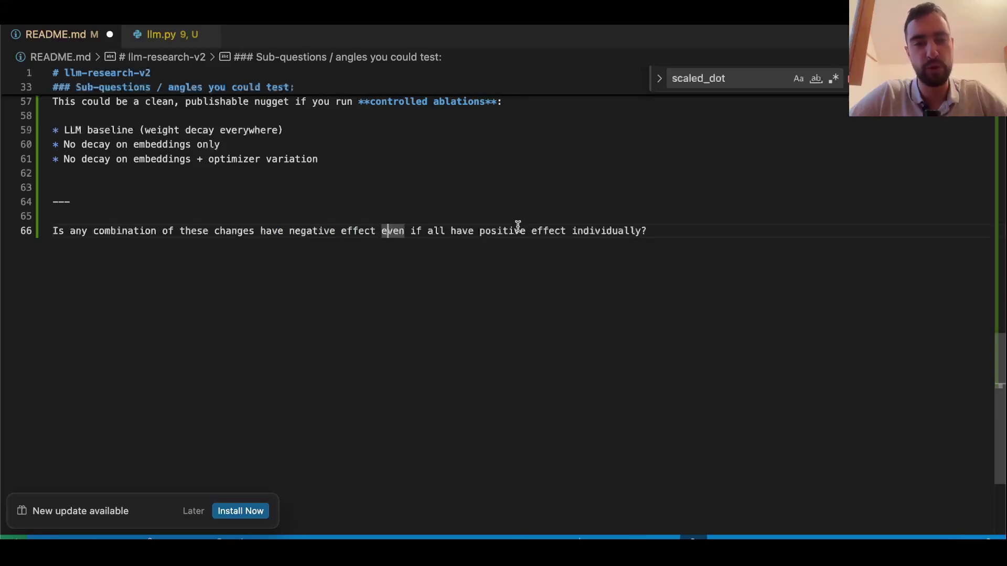
click(658, 238)
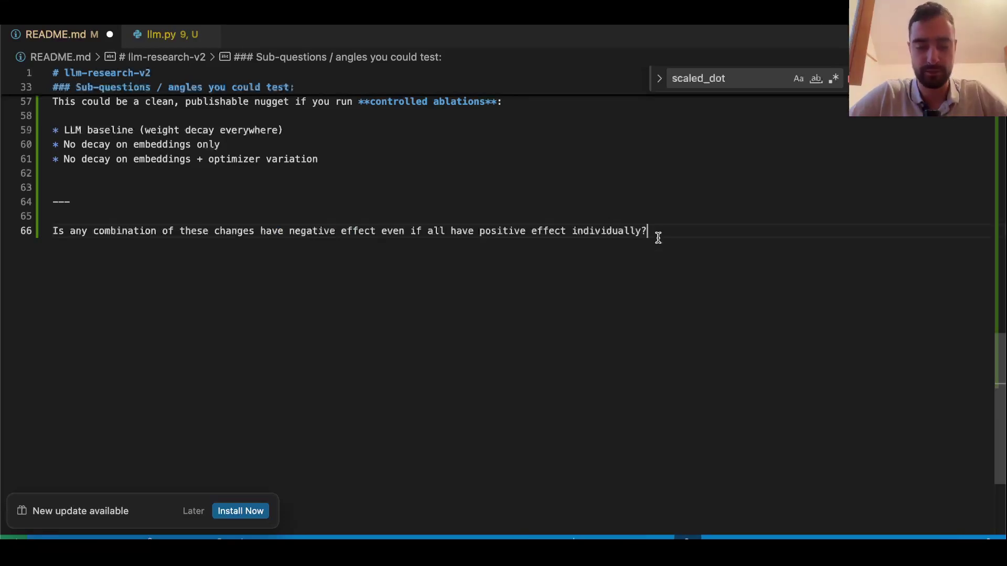
click(655, 234)
click(562, 290)
scroll(723, 252, up, 1)
scroll(724, 254, up, 3)
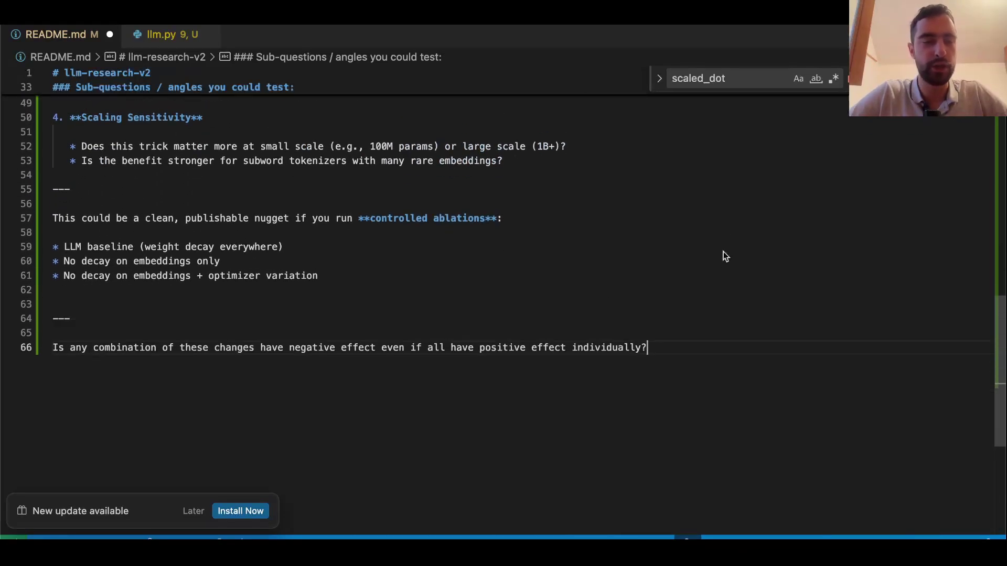
scroll(682, 272, down, 2)
drag(658, 288, 54, 270)
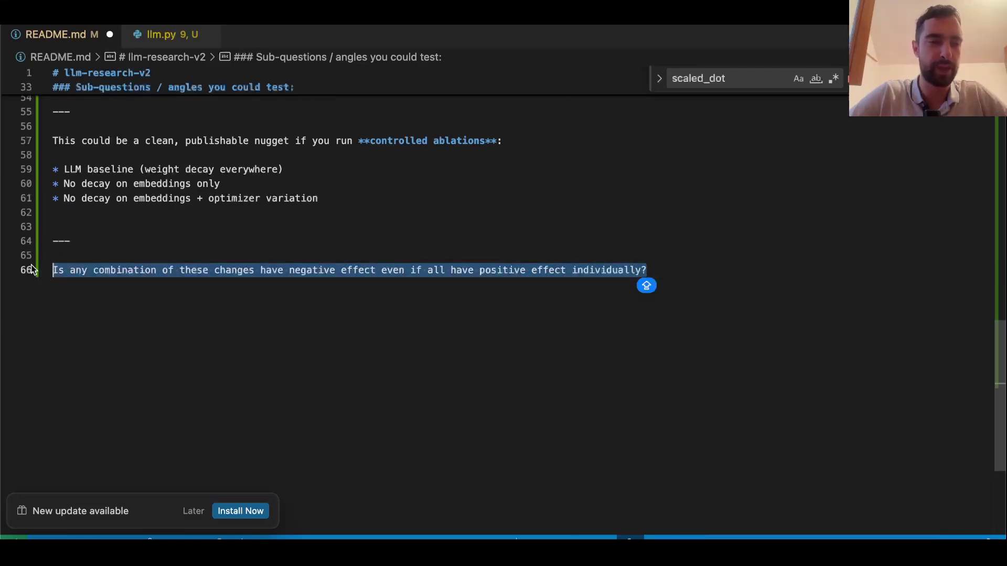
scroll(302, 280, up, 15)
scroll(303, 280, down, 15)
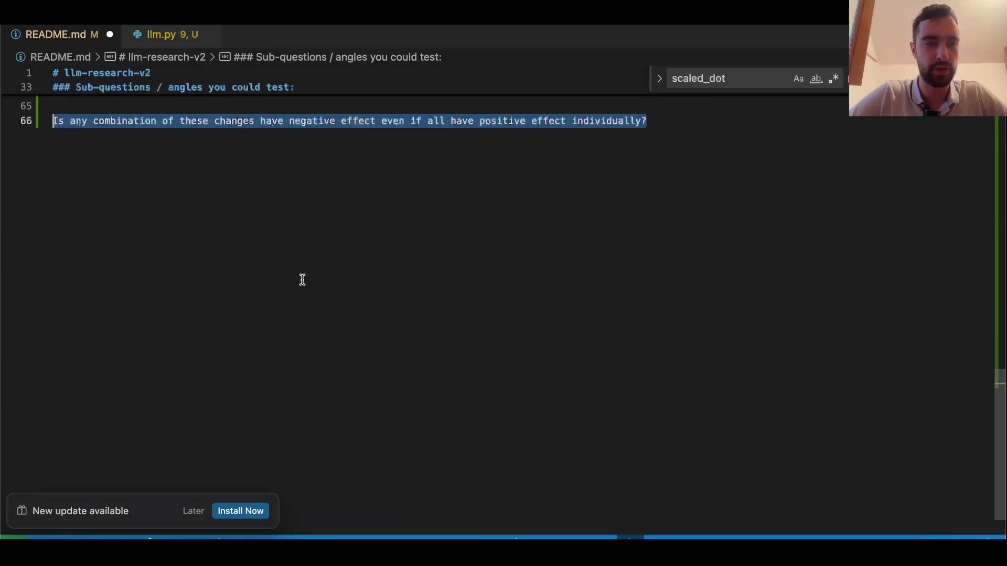
click(678, 187)
- Save README.md and check the 'What about MLA?' line near the top
key(super+z)
key(super+period)
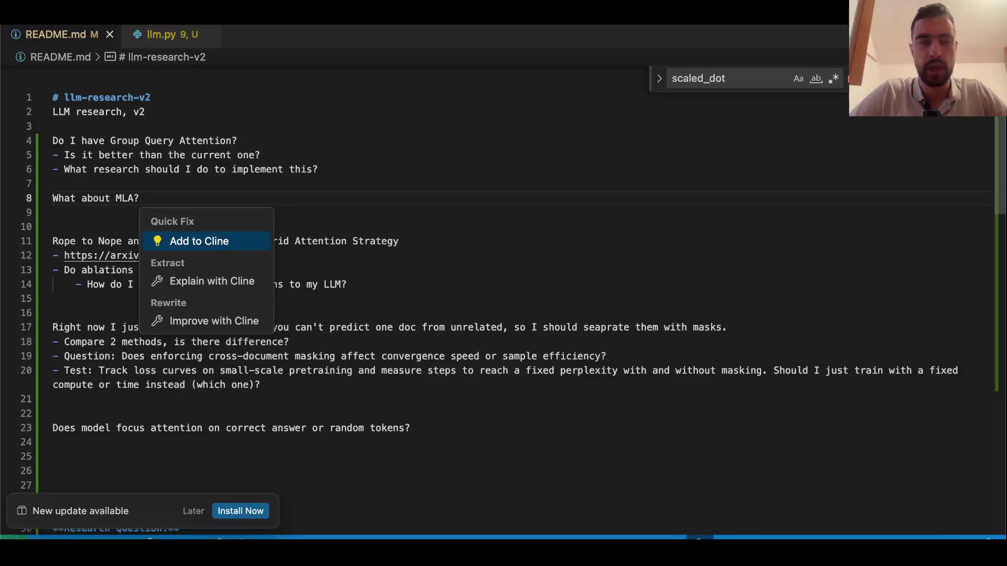
key(Escape)
double_click(126, 199)
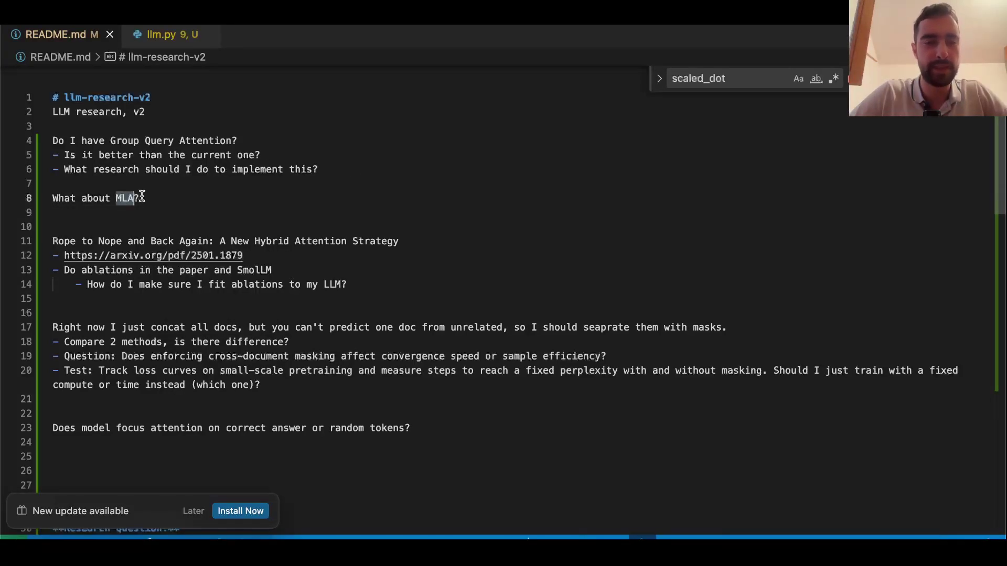
drag(153, 199, 46, 202)
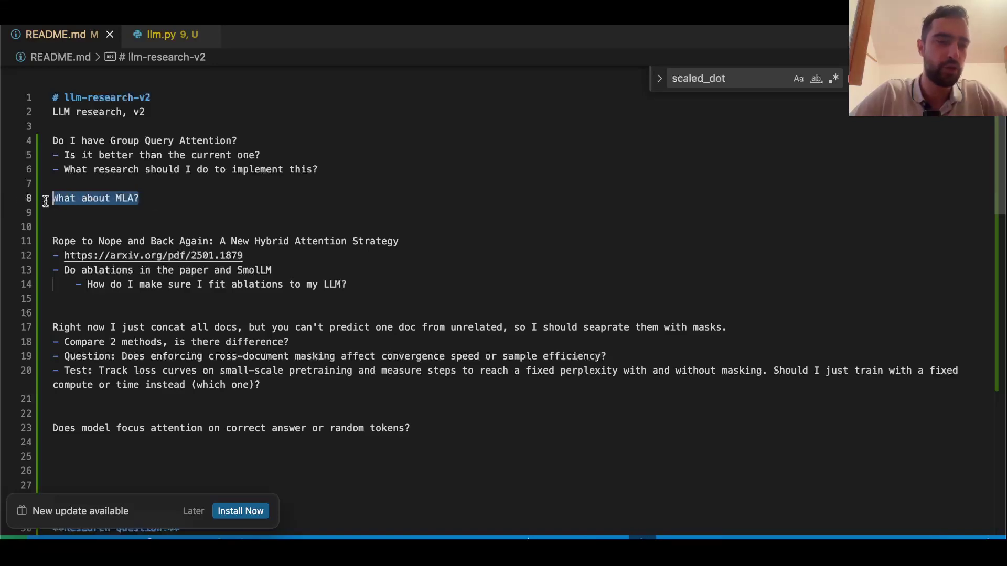
click(141, 196)
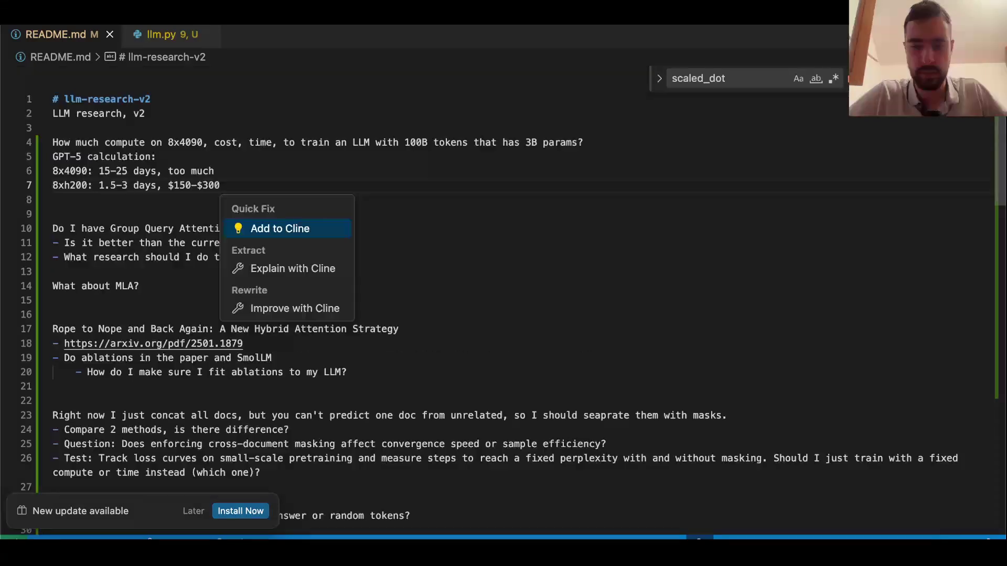
key(Escape)
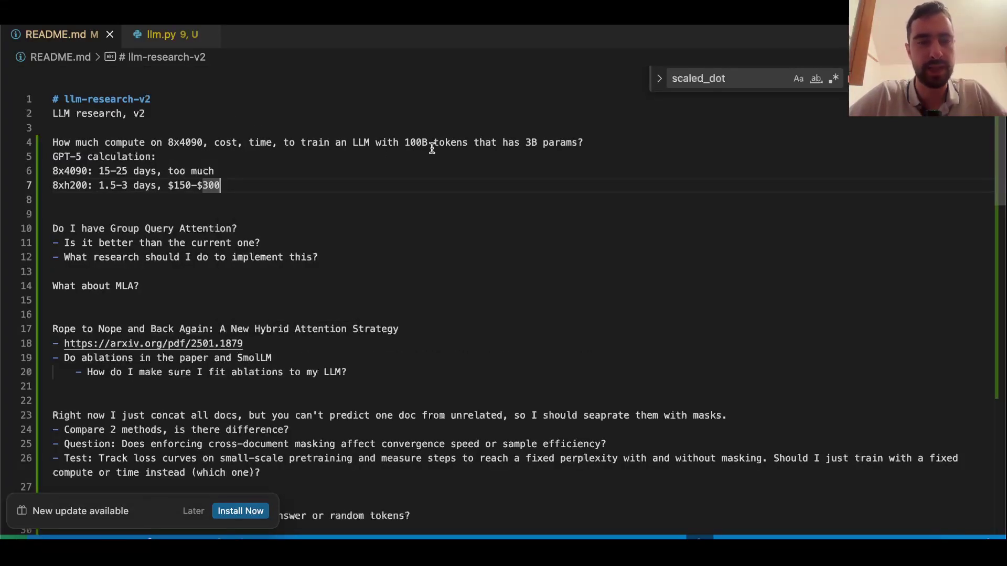
- Edit the GPT-5 compute estimate on lines 4–7, including 100B tokens and 1.5–3 days on 8xh200
click(407, 146)
double_click(406, 146)
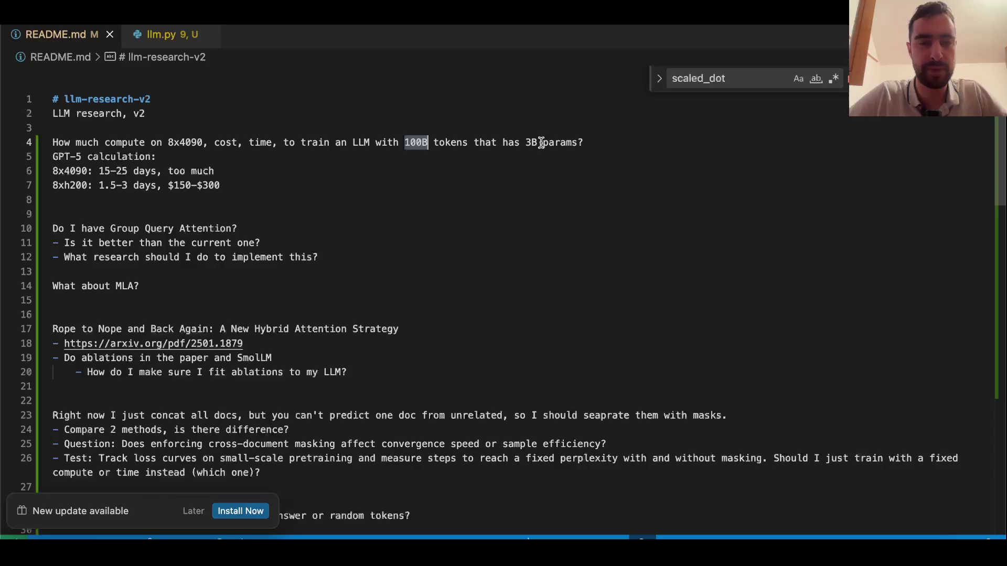
click(122, 209)
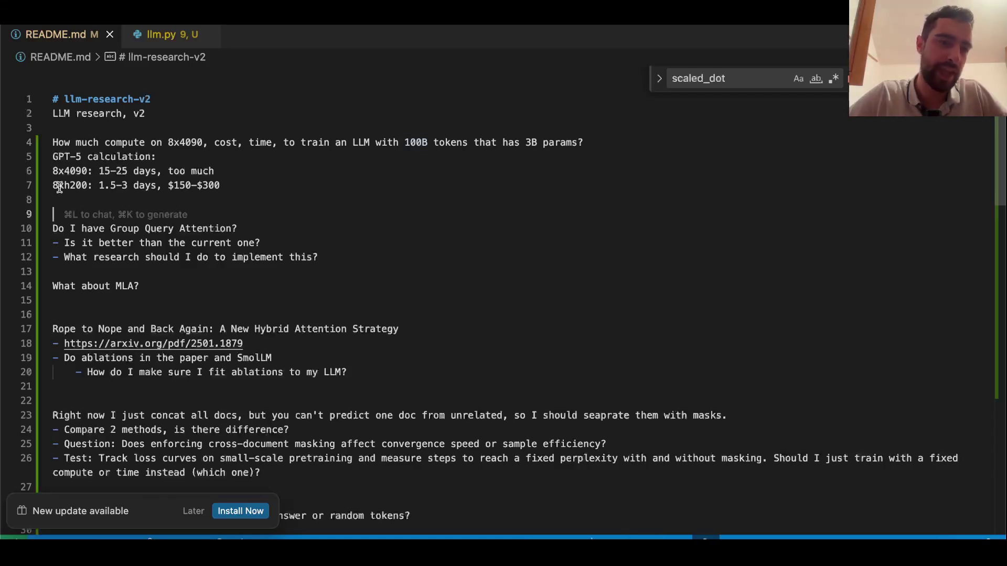
click(68, 190)
click(99, 188)
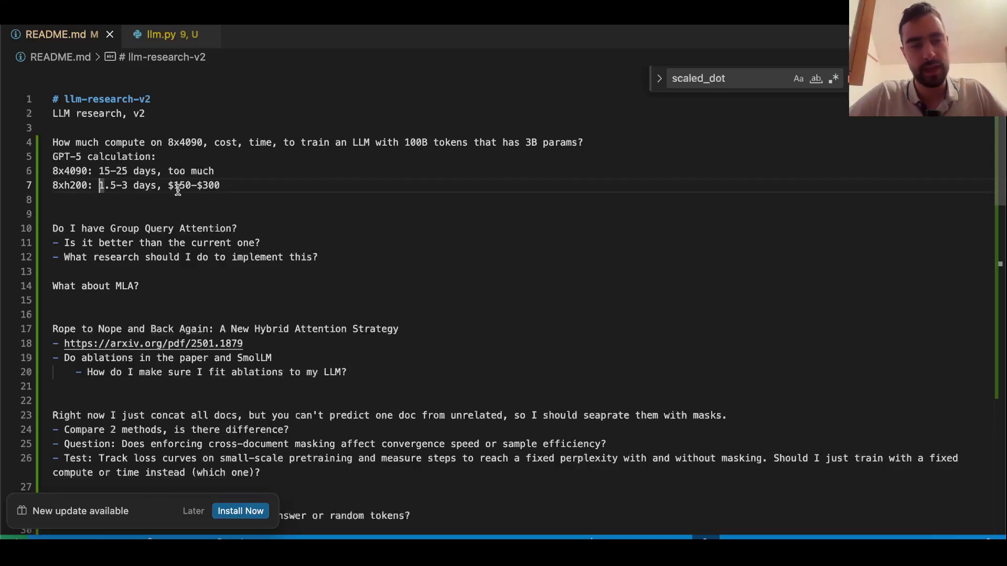
click(234, 182)
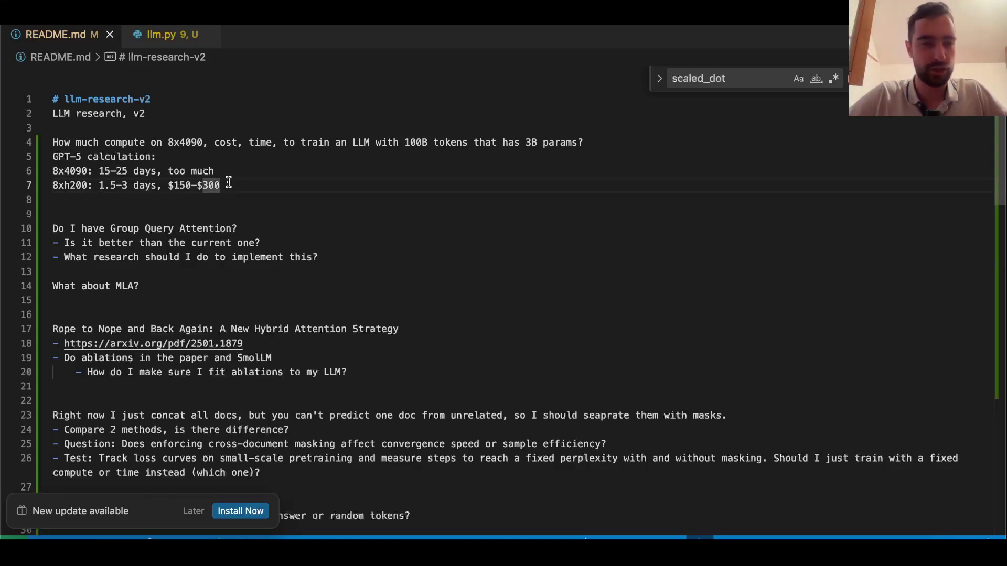
key(super+period)
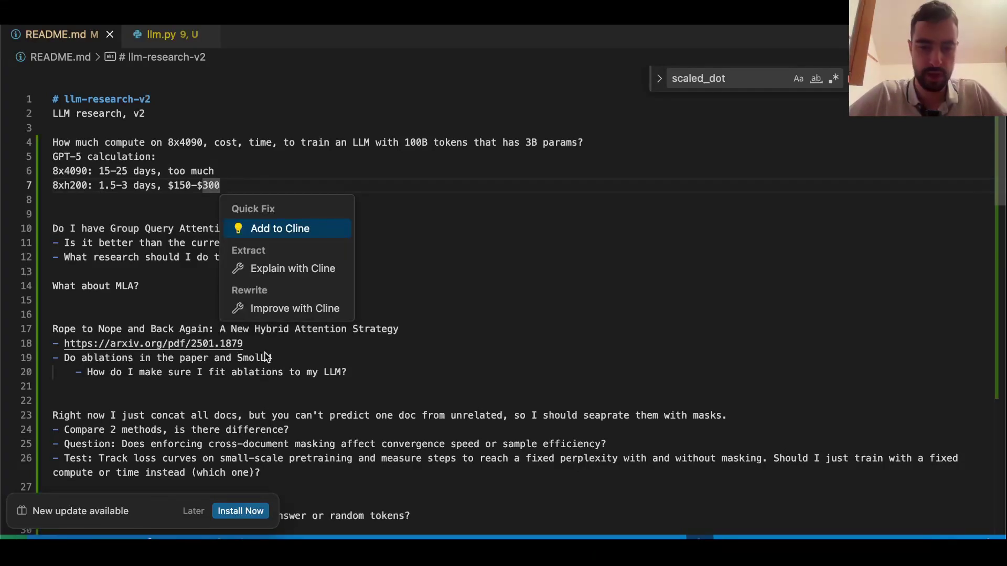
key(Escape)
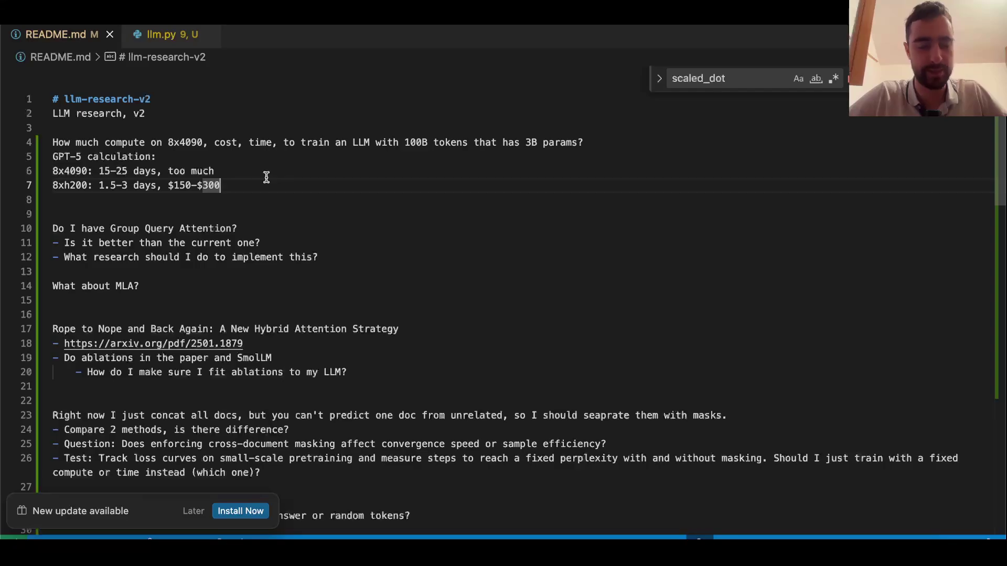
key(super+Tab)
click(269, 227)
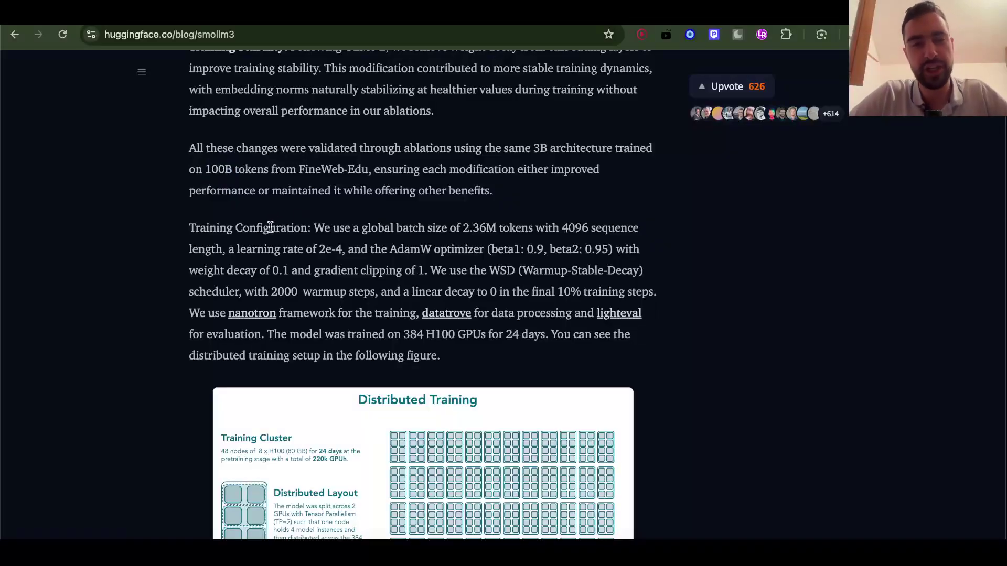
drag(336, 231, 256, 244)
click(564, 229)
drag(320, 249, 482, 252)
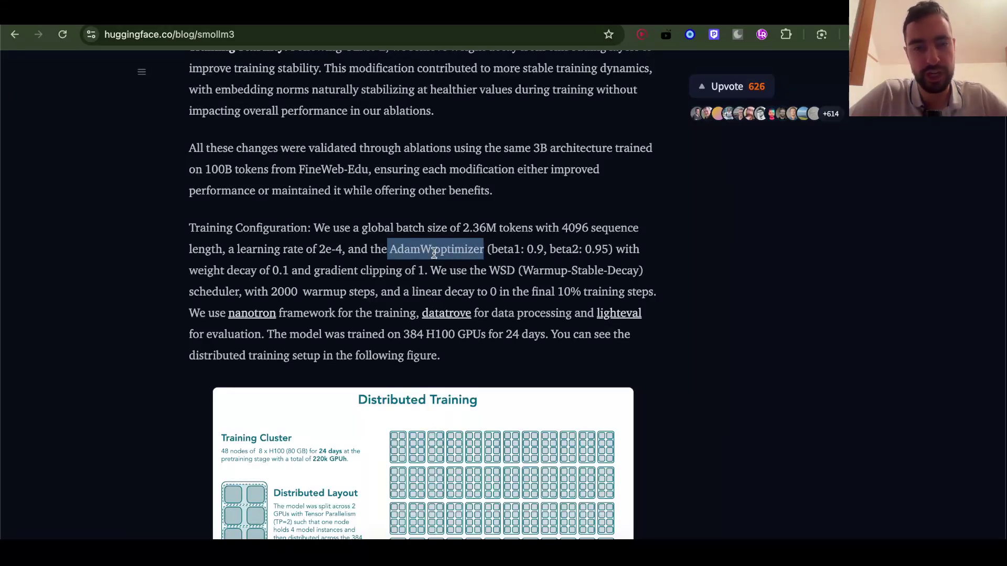
key(super+Tab)
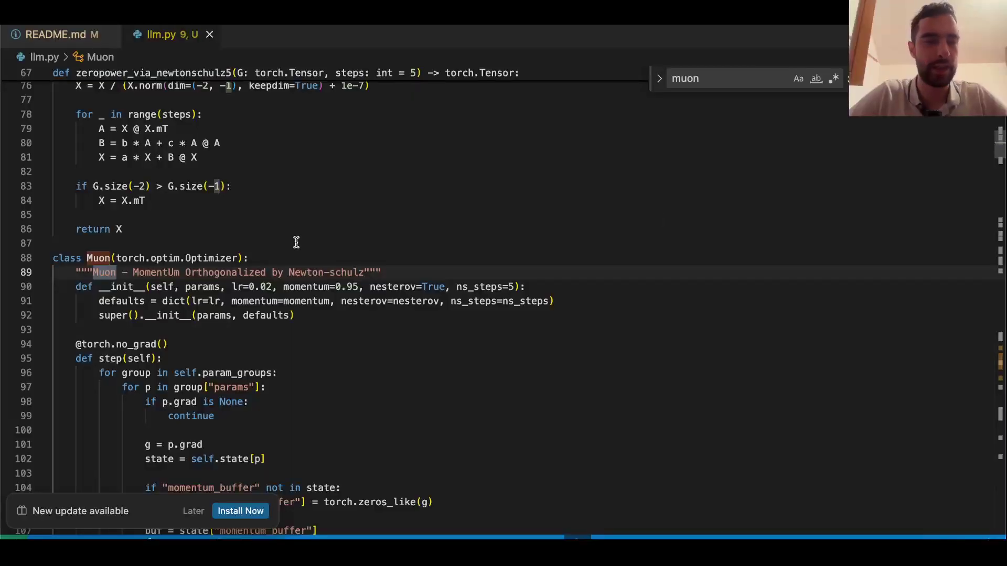
scroll(295, 241, up, 5)
scroll(295, 242, down, 10)
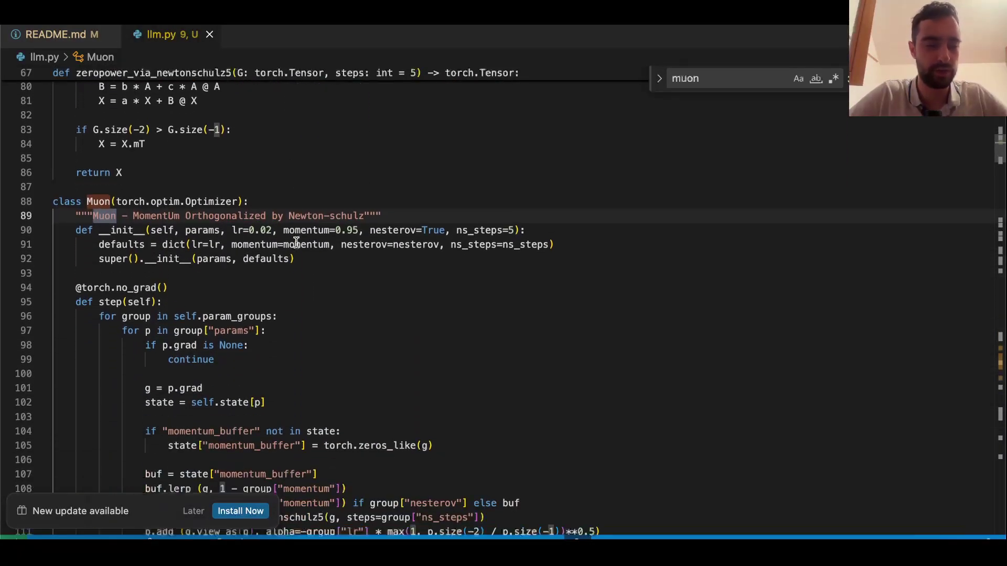
key(super+Tab)
click(347, 288)
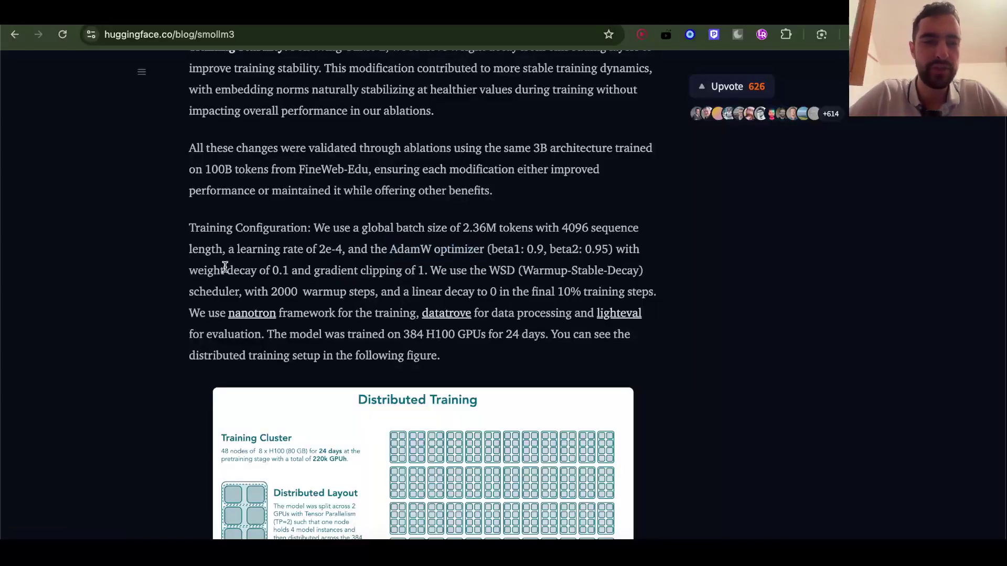
drag(205, 271, 653, 307)
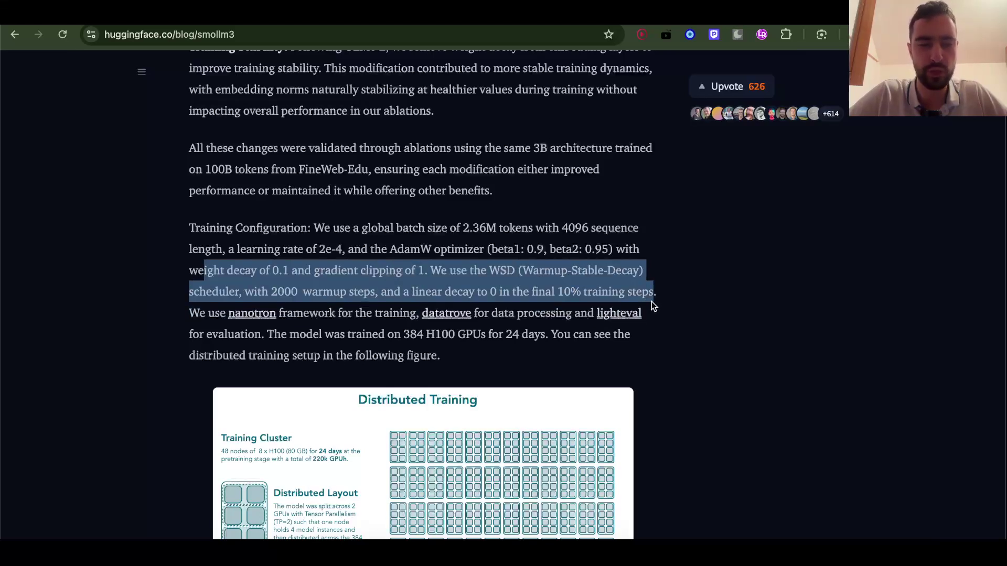
click(653, 294)
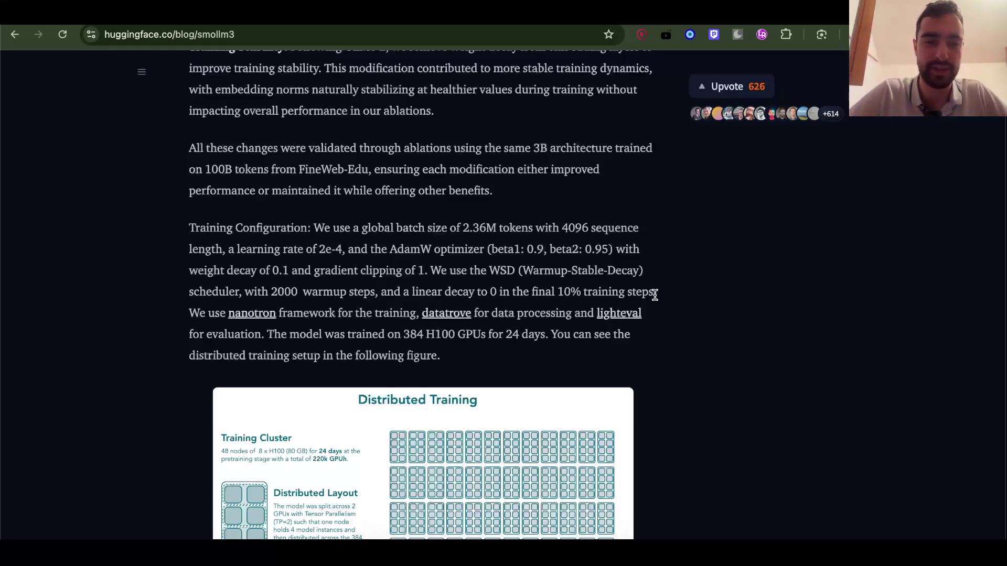
drag(654, 294, 500, 262)
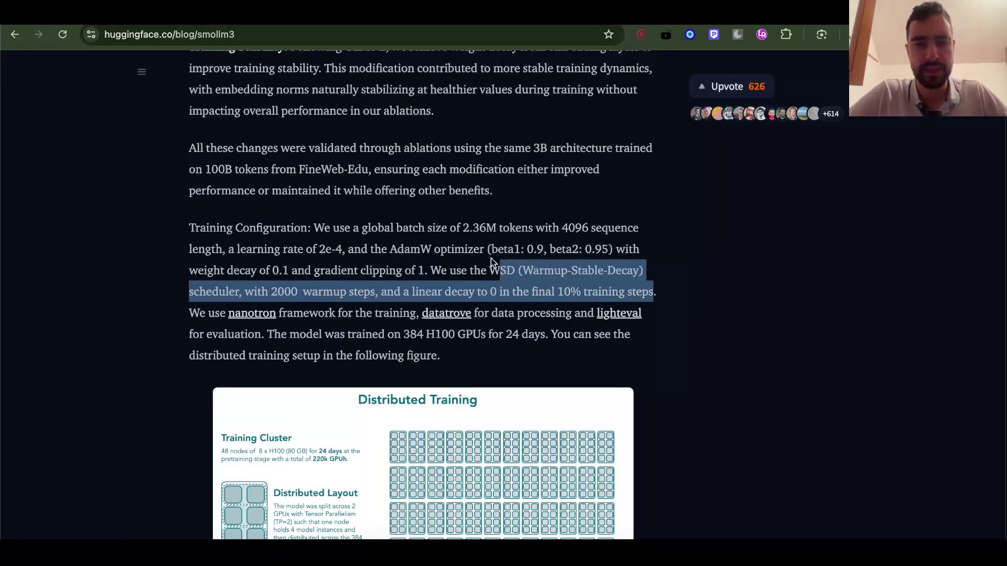
click(491, 251)
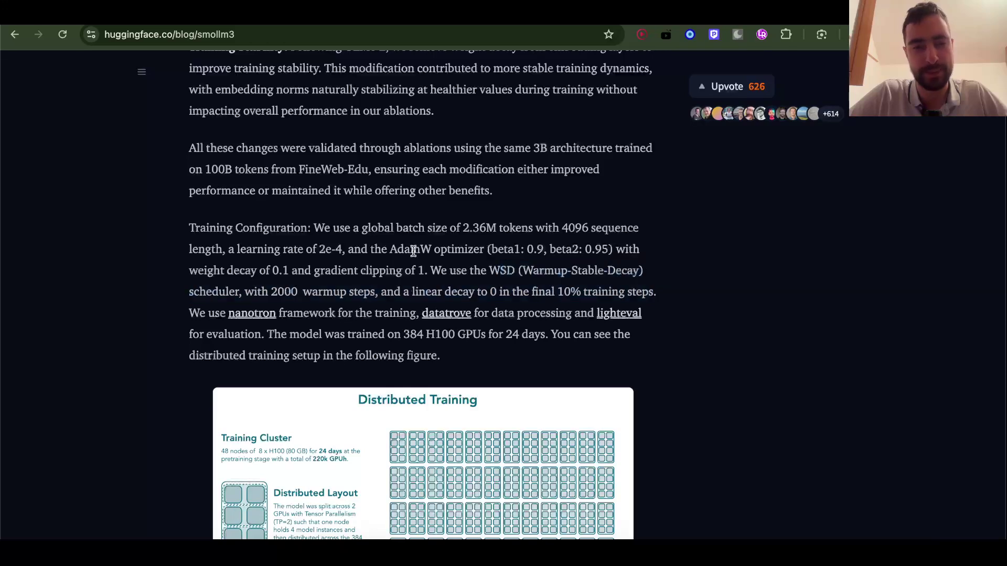
drag(306, 250, 340, 253)
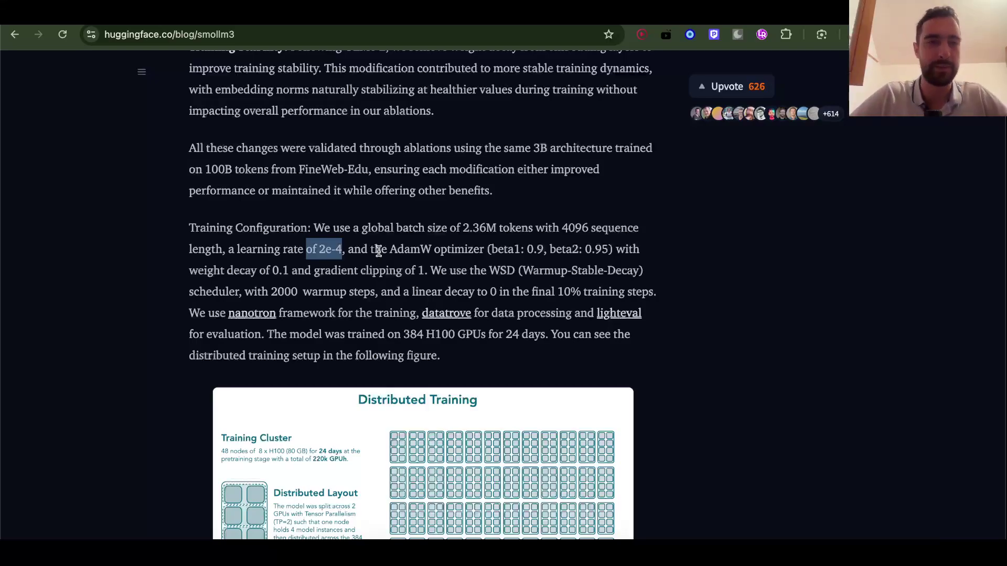
key(super+Tab)
click(145, 455)
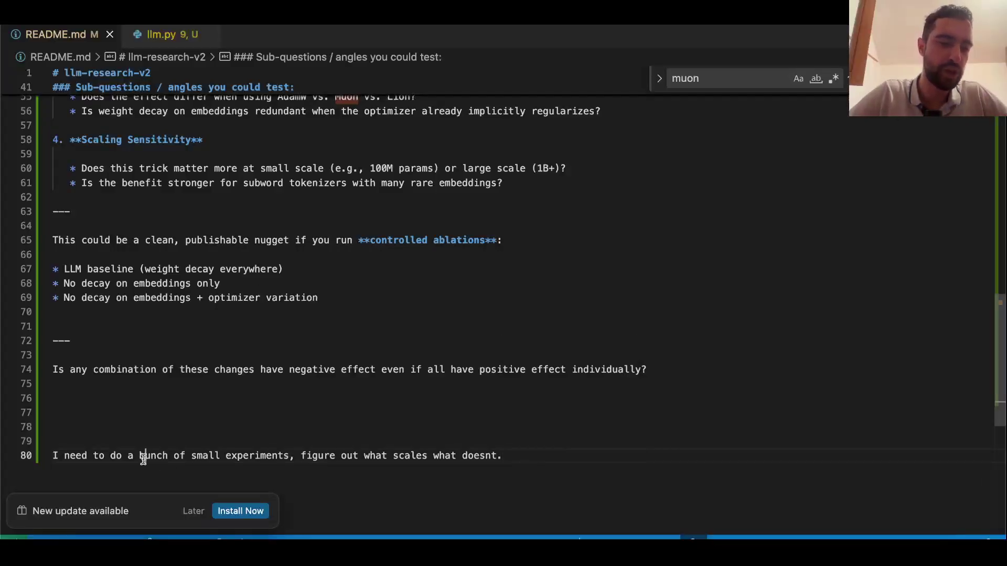
drag(146, 455, 429, 456)
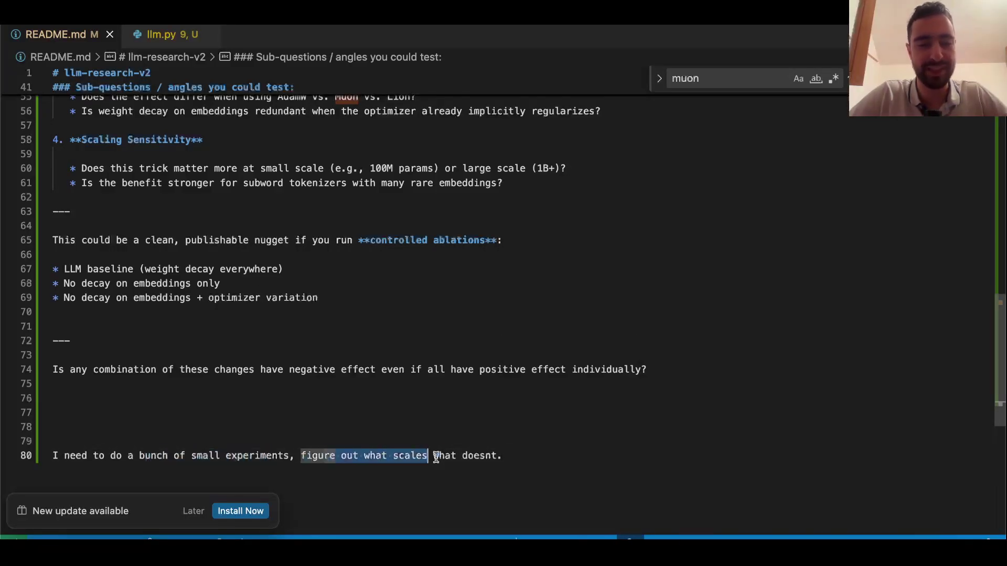
drag(324, 456, 445, 455)
click(525, 451)
- Back in the SmolLM3 blog, highlight '384 H100 GPUs for 24 days'
key(super+Tab)
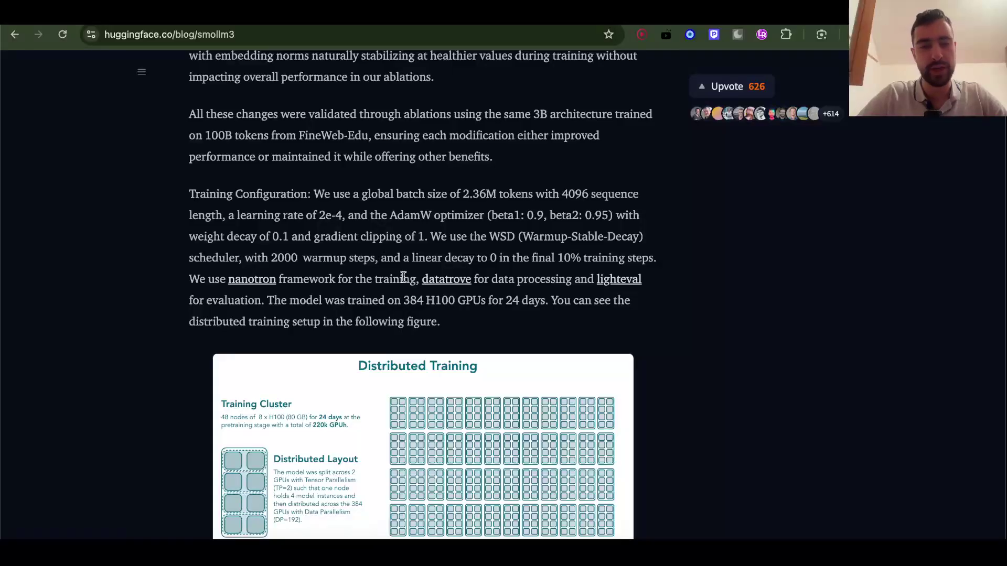
drag(402, 300, 537, 304)
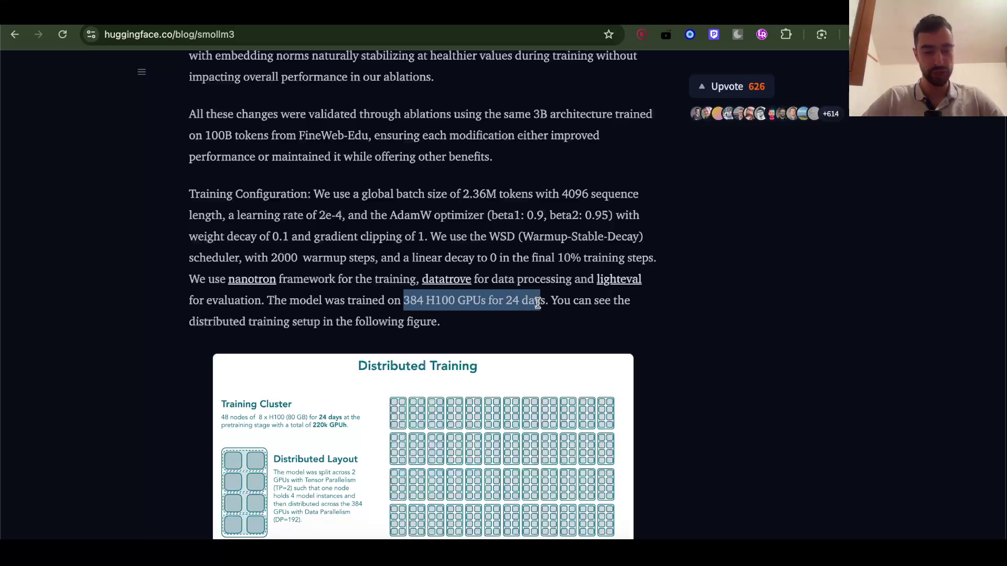
click(431, 297)
drag(403, 304, 439, 303)
click(433, 303)
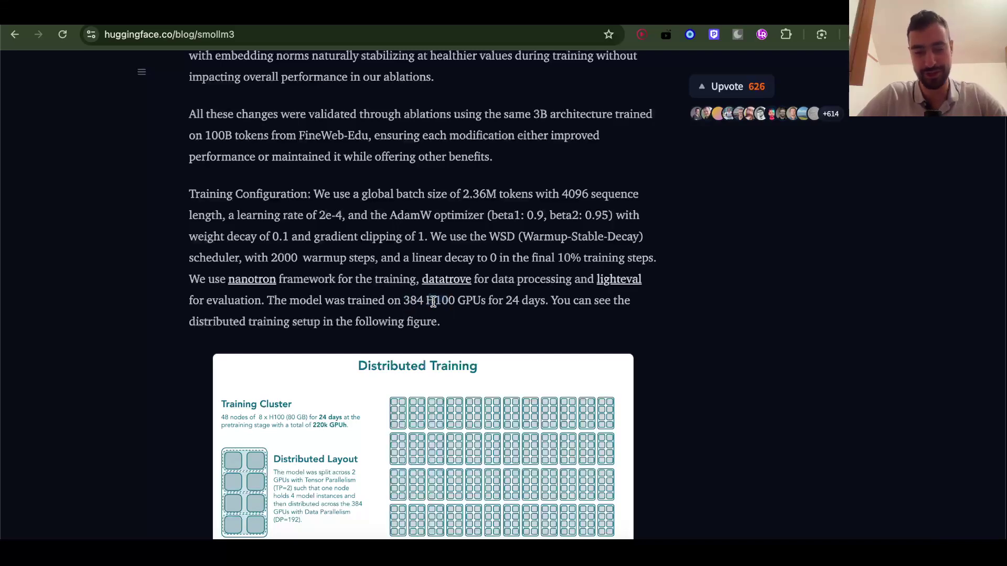
- Scroll past the Distributed Training figure to the 'Data mixture and training stages' section
scroll(433, 303, down, 3)
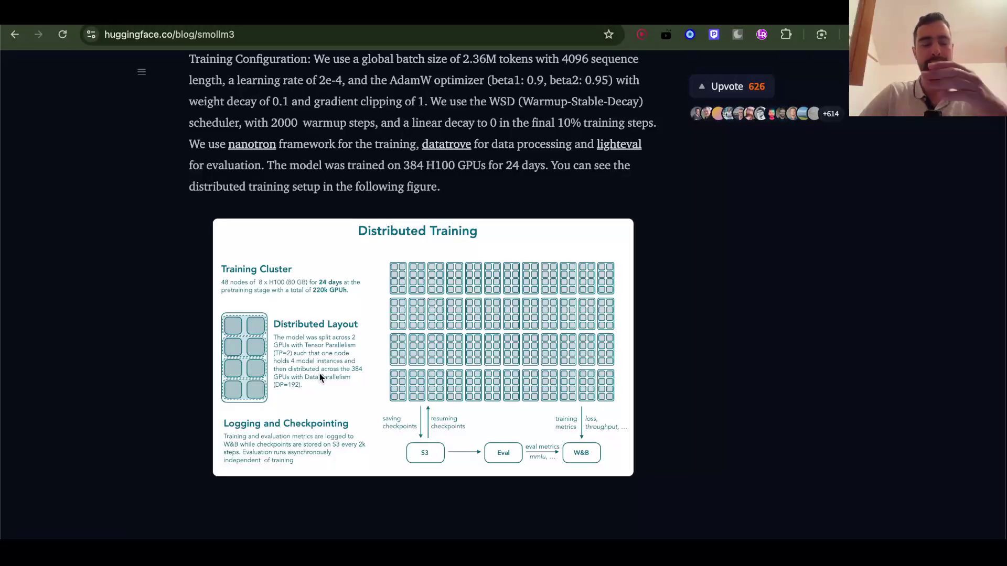
scroll(169, 416, down, 2)
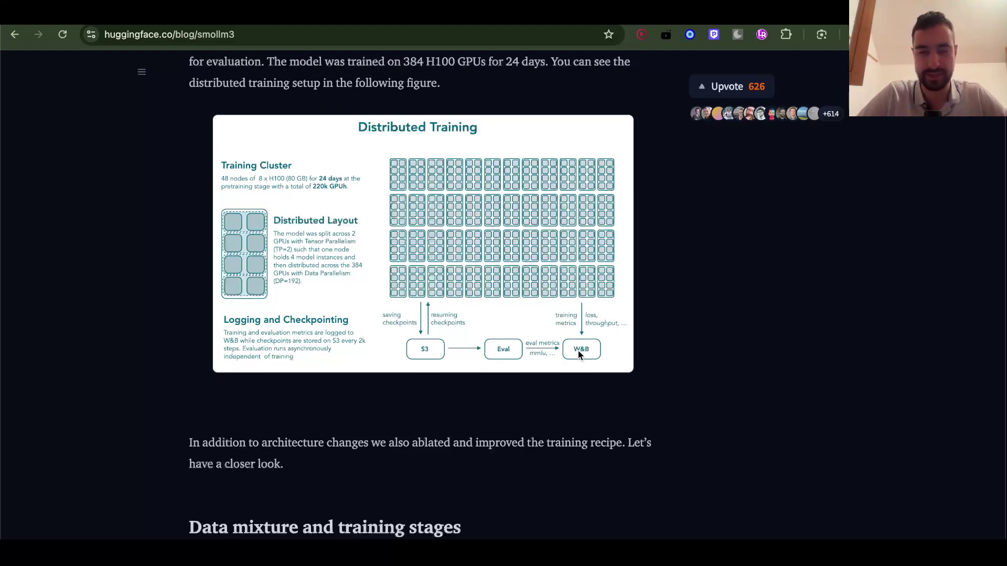
scroll(578, 351, down, 8)
drag(228, 191, 455, 193)
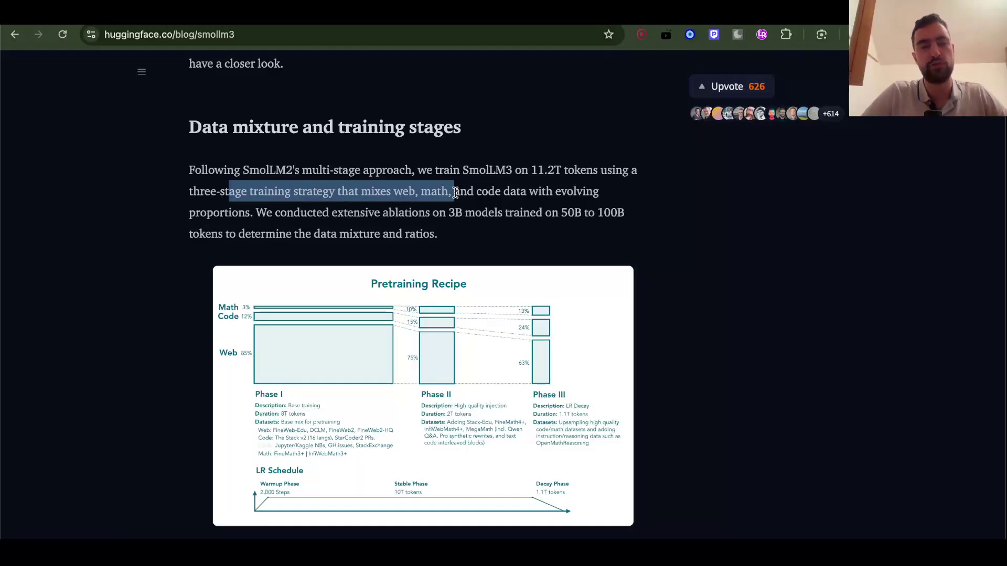
- Highlight '11.2T', then select the sentence on extensive 3B-model ablations that set the data mixture and ratios
click(535, 171)
drag(534, 171, 561, 170)
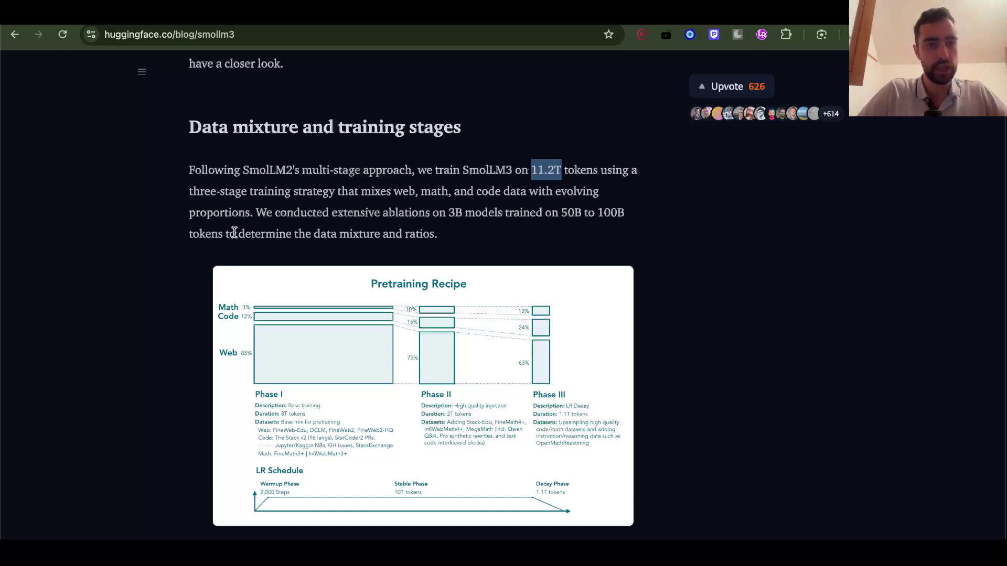
drag(236, 234, 261, 209)
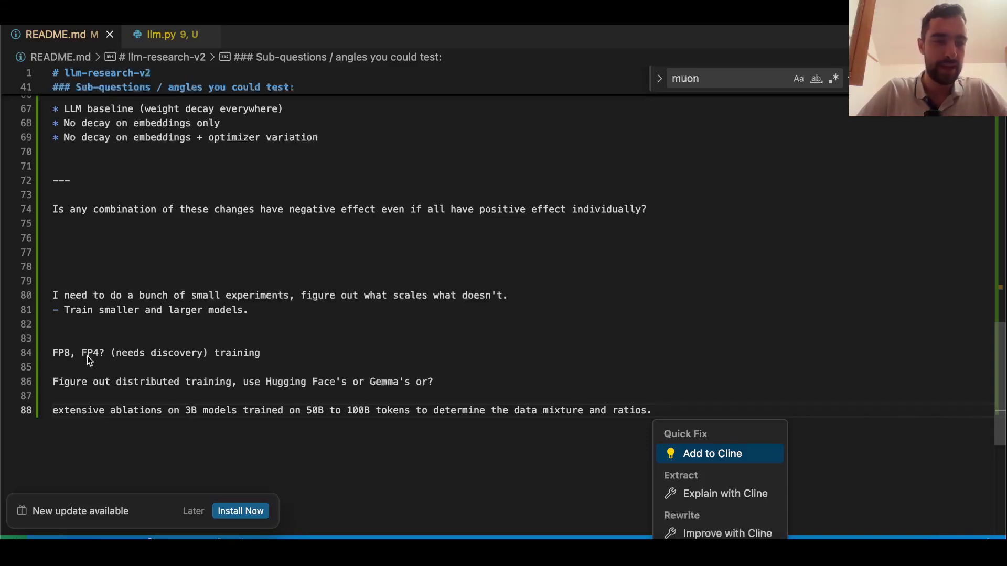
- Switch back to the SmolLM3 blog at its three-phase Pretraining Recipe figure (8T, 2T, 1.1T tokens)
key(super+Tab)
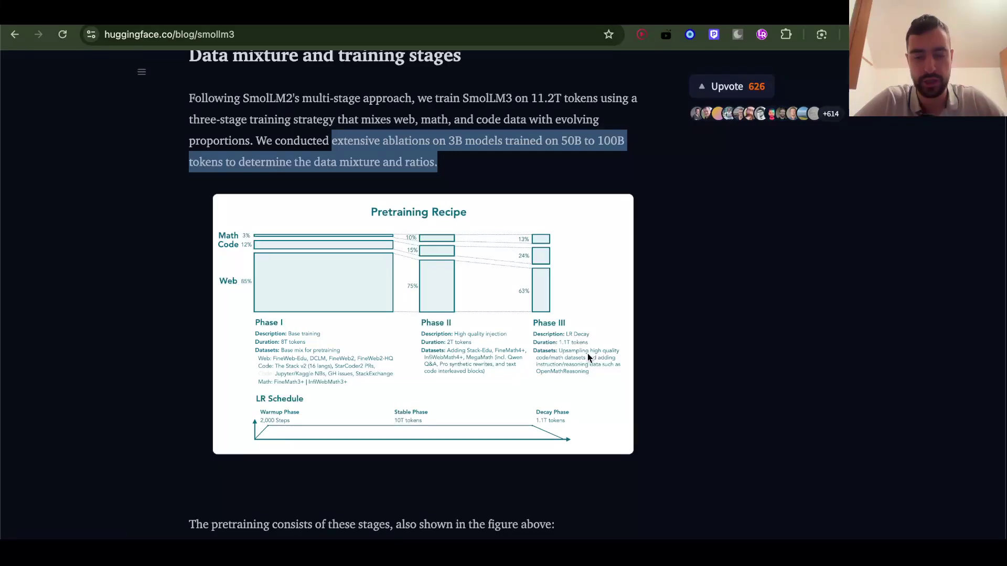
- Scroll through and select the pretraining stage lists, then clear the highlight
scroll(394, 304, up, 1)
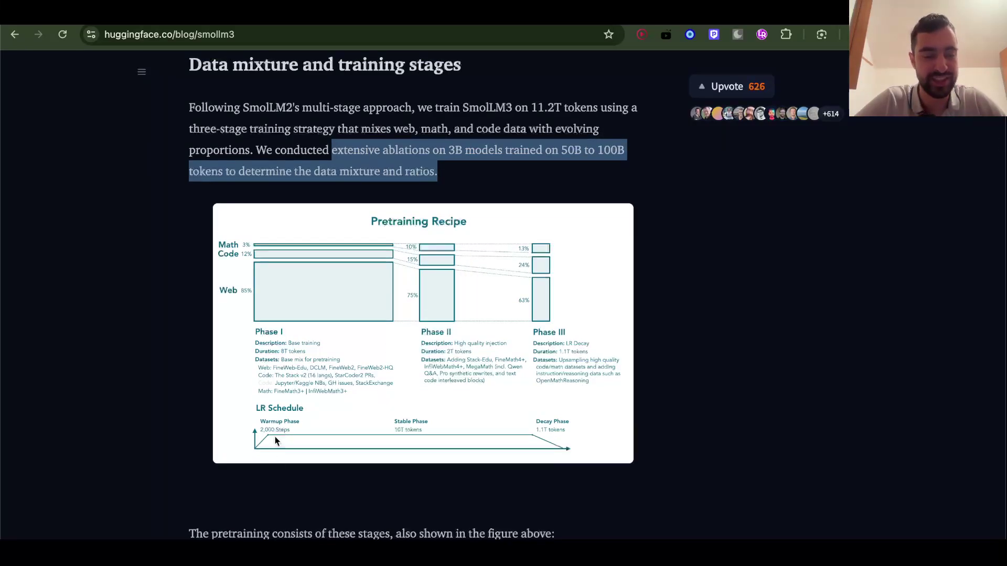
scroll(542, 446, down, 5)
drag(273, 277, 254, 388)
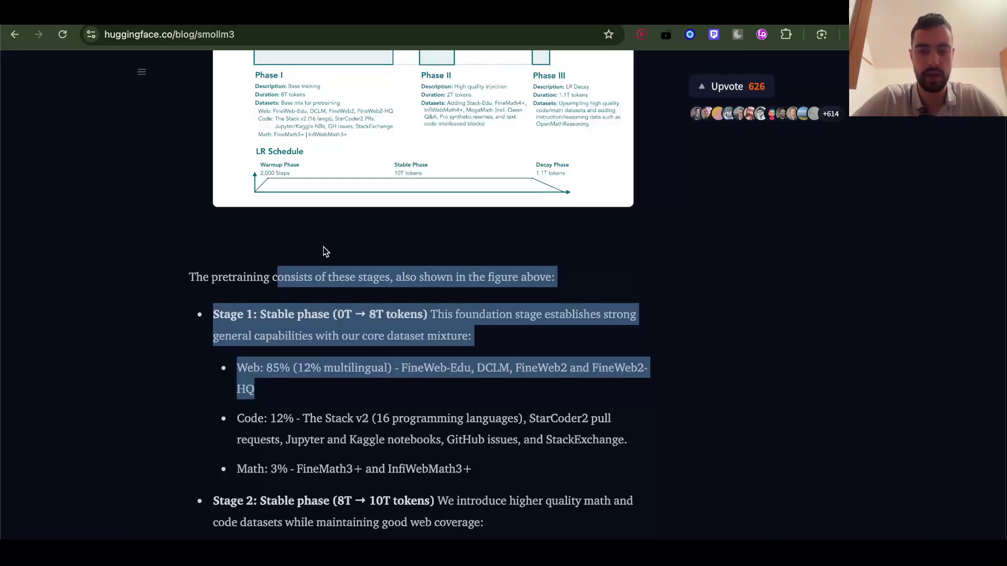
scroll(323, 251, down, 2)
click(330, 225)
- Select parts of the Reasoning Mid-training section text, then clear the highlight
scroll(330, 227, down, 5)
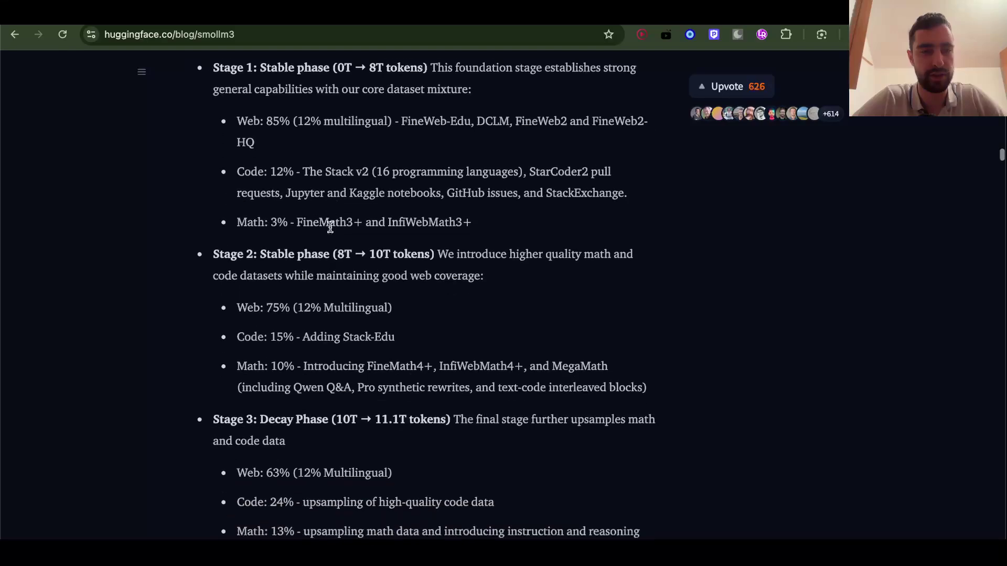
scroll(330, 227, down, 10)
drag(314, 236, 402, 347)
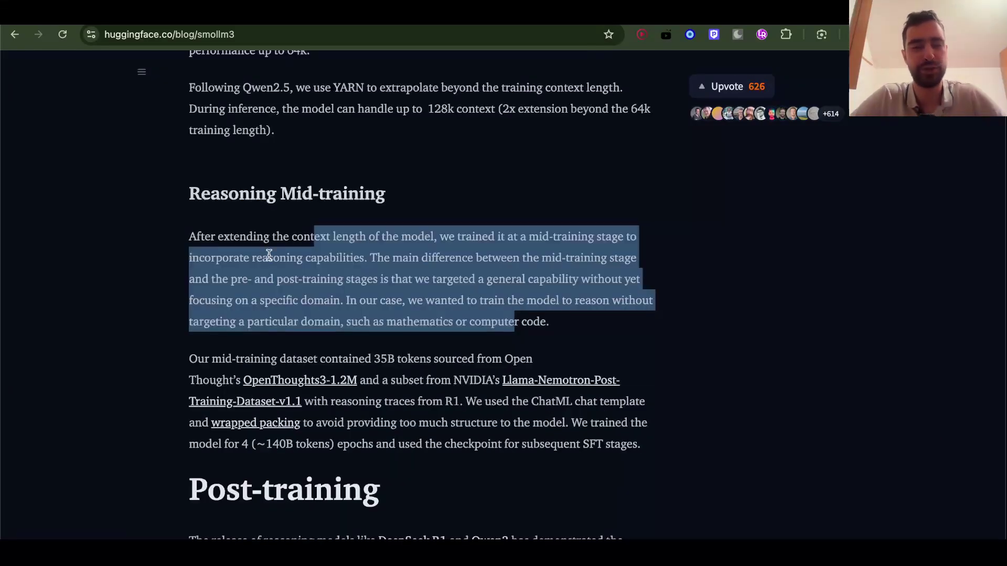
click(246, 221)
drag(229, 195, 187, 193)
click(522, 319)
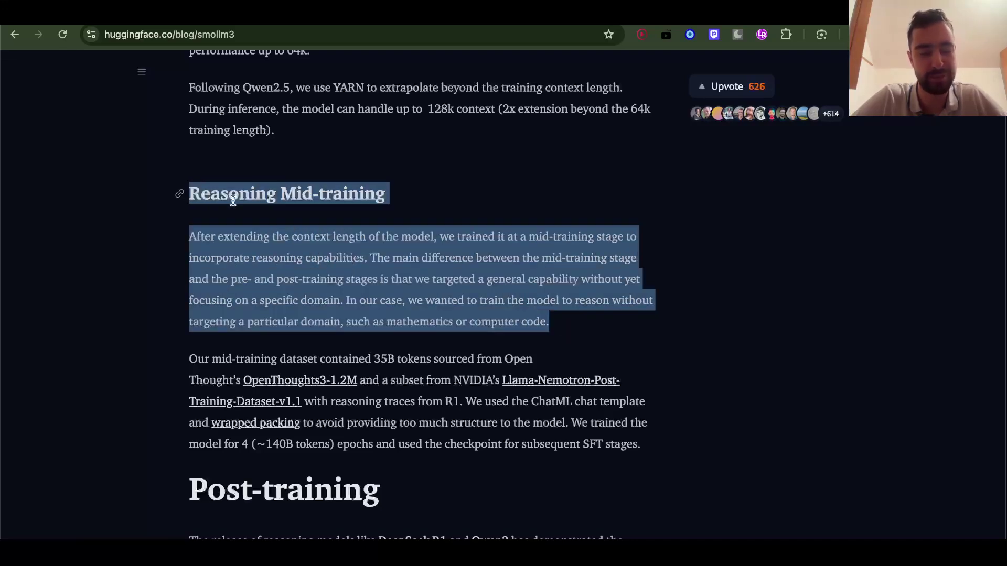
- Highlight the Long Context extension detail on 32k context with the raised RoPE theta
scroll(349, 173, up, 10)
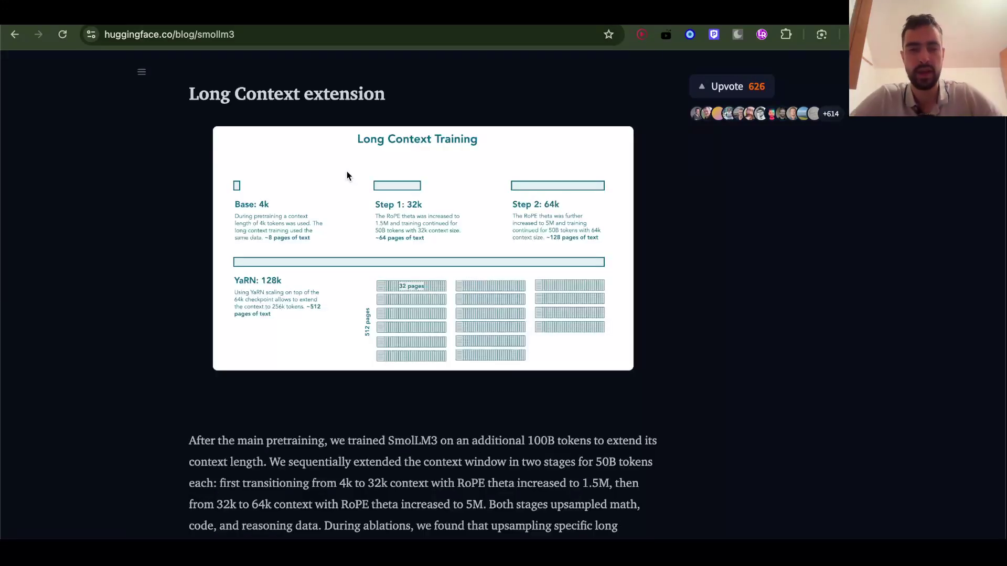
drag(231, 93, 421, 90)
scroll(441, 256, down, 4)
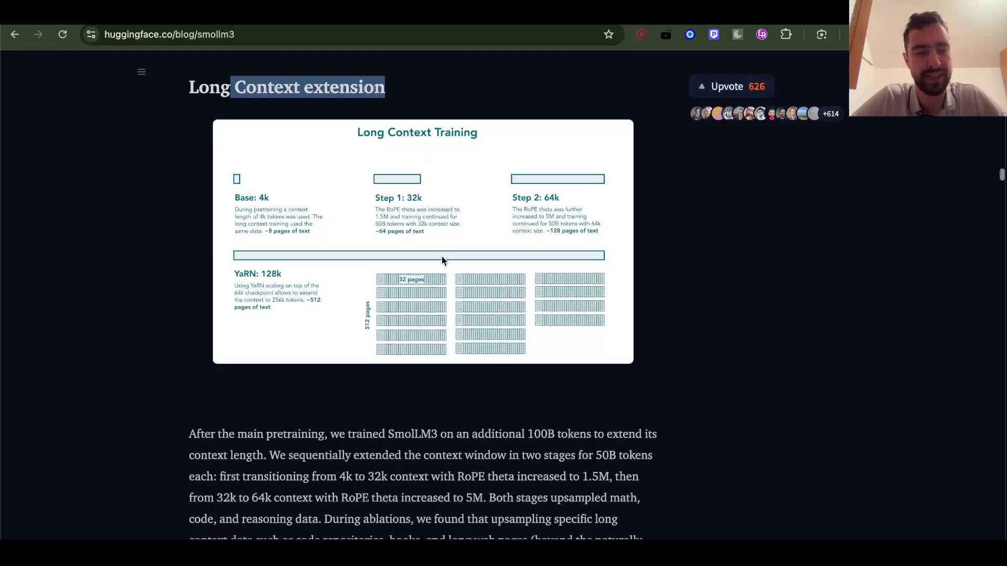
drag(365, 285, 468, 286)
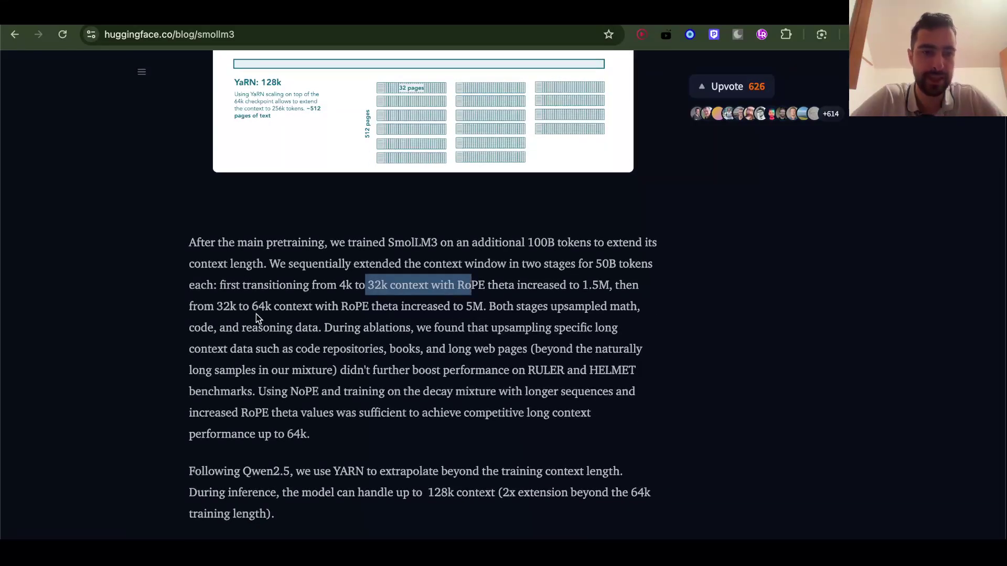
- In Cursor, dismiss the AI suggestion and scroll README.md to the top and back to line 91
key(cmd+Tab)
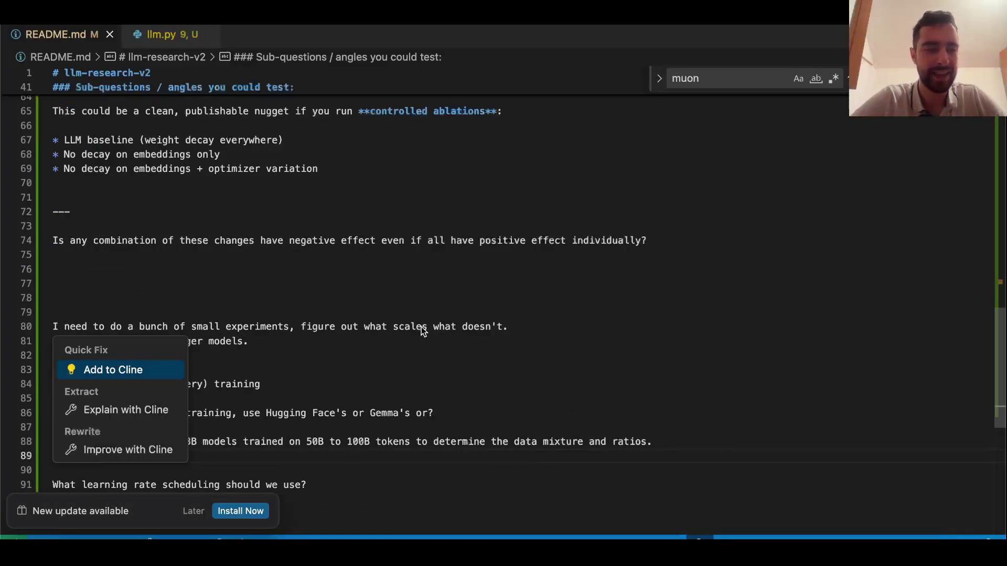
key(Escape)
scroll(426, 374, up, 15)
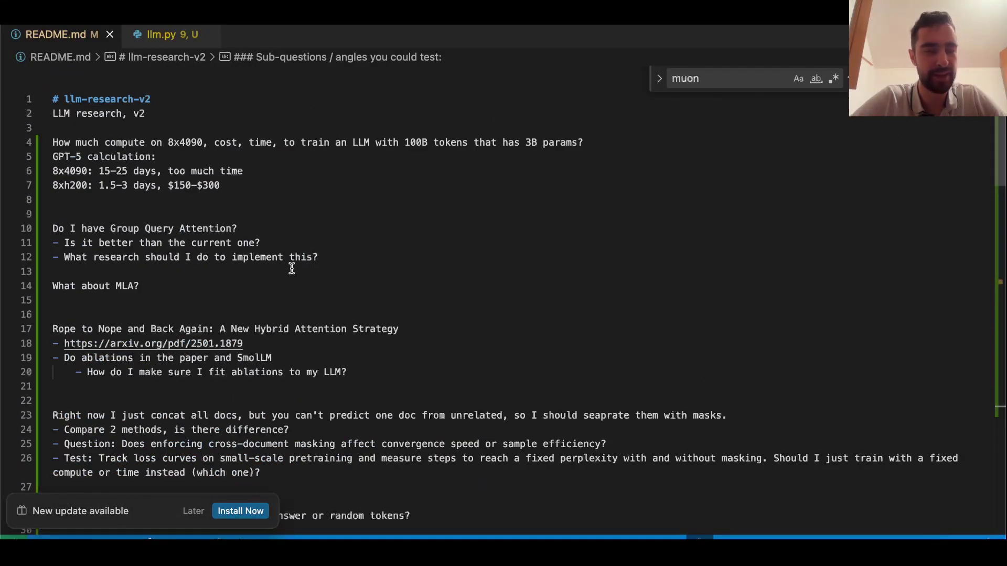
scroll(443, 265, down, 15)
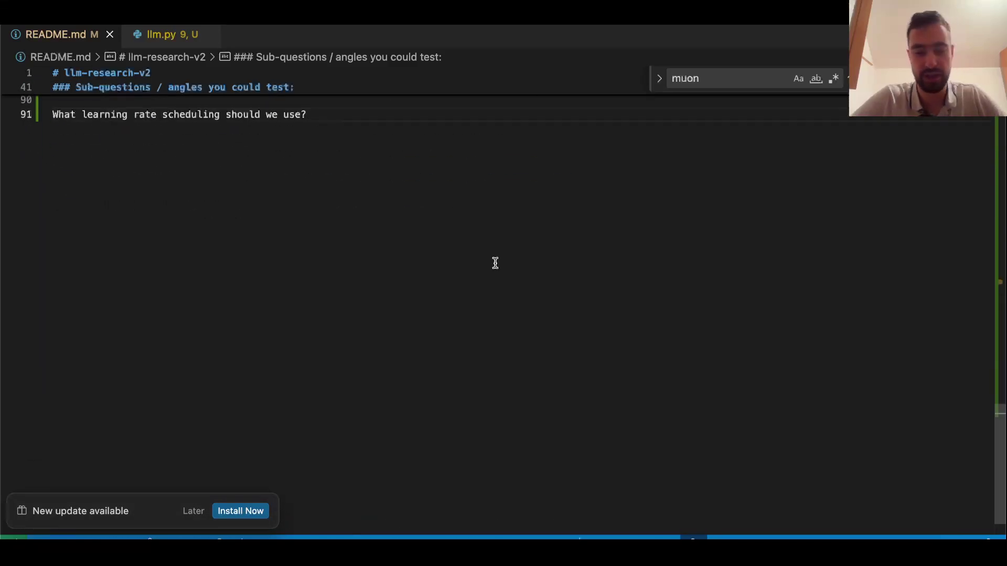
- Switch to the YouTube channel's Videos page and scroll down through recent uploads like 'Code Muon in Triton'
key(super+Tab)
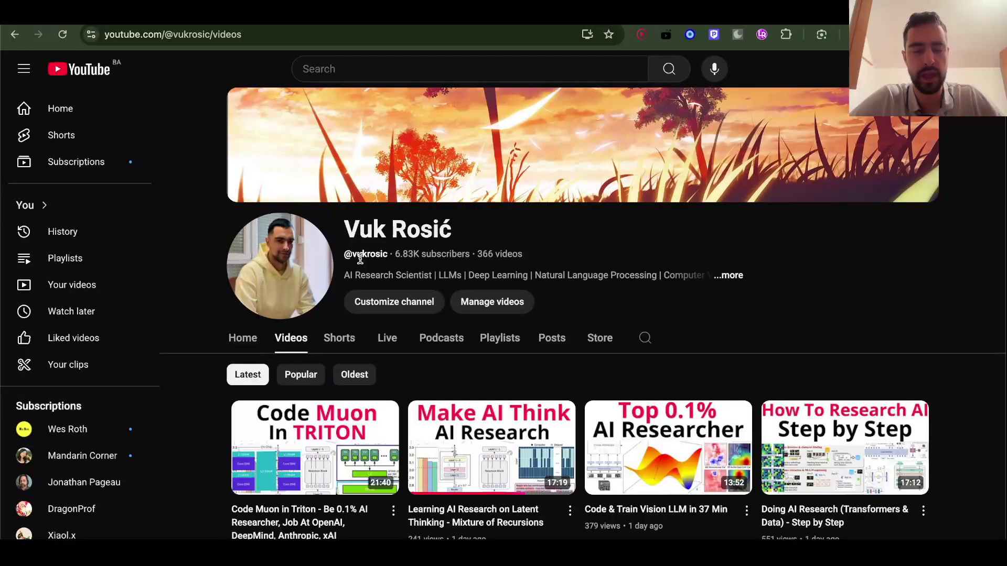
scroll(359, 258, down, 3)
scroll(360, 258, down, 5)
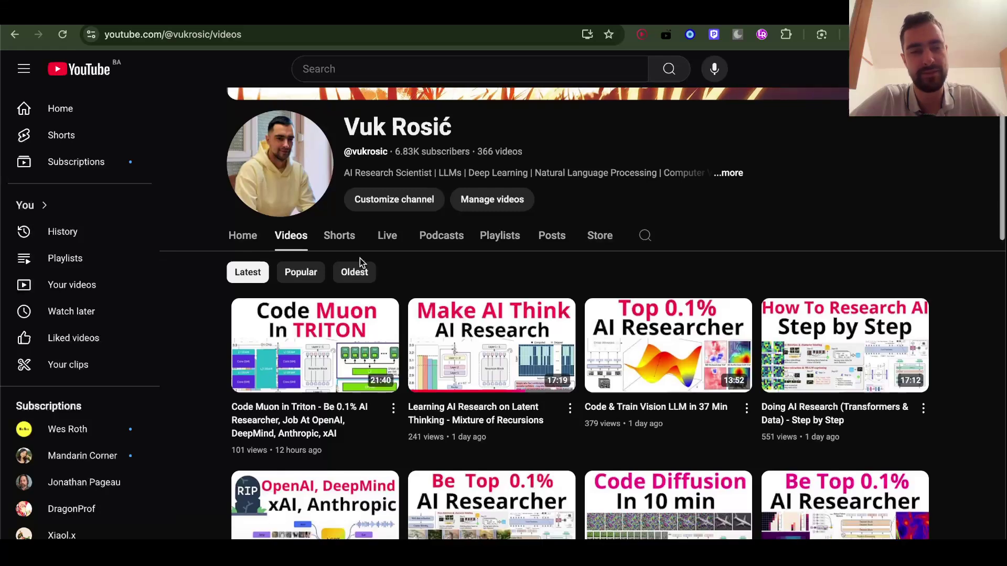